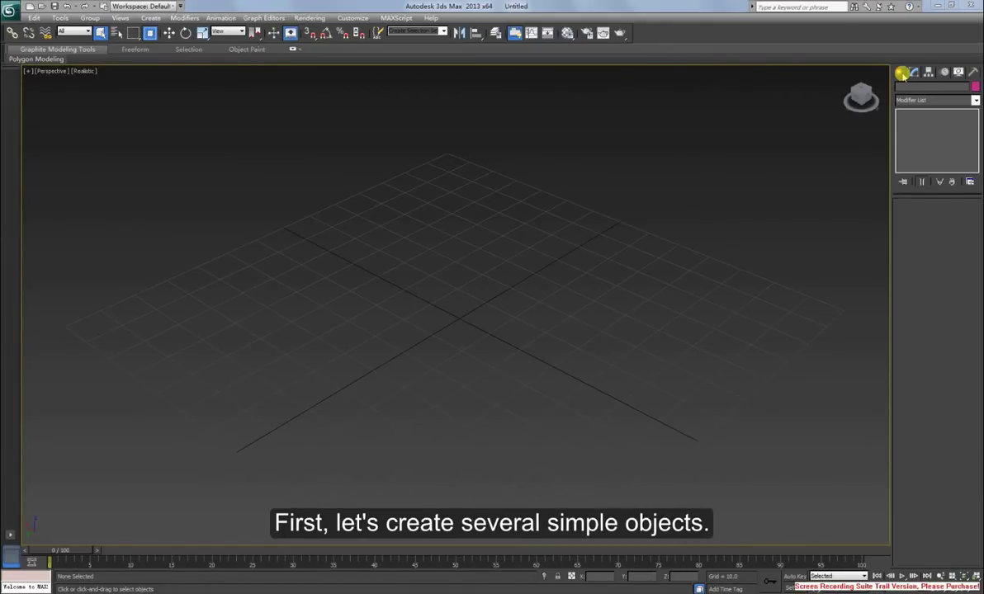
- Create two boxes on the grid with the Standard Primitives Box tool
click(902, 73)
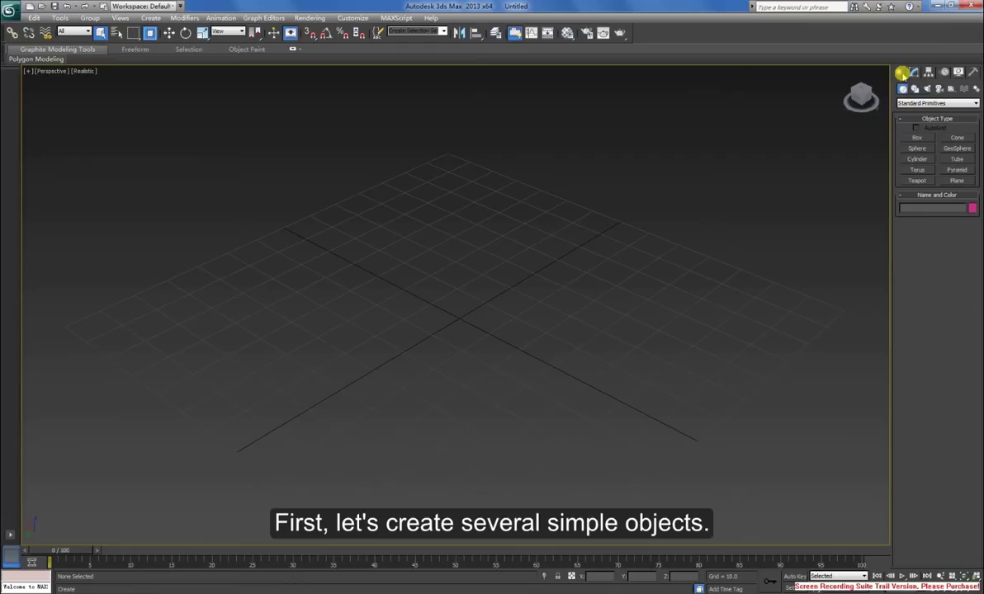
click(922, 137)
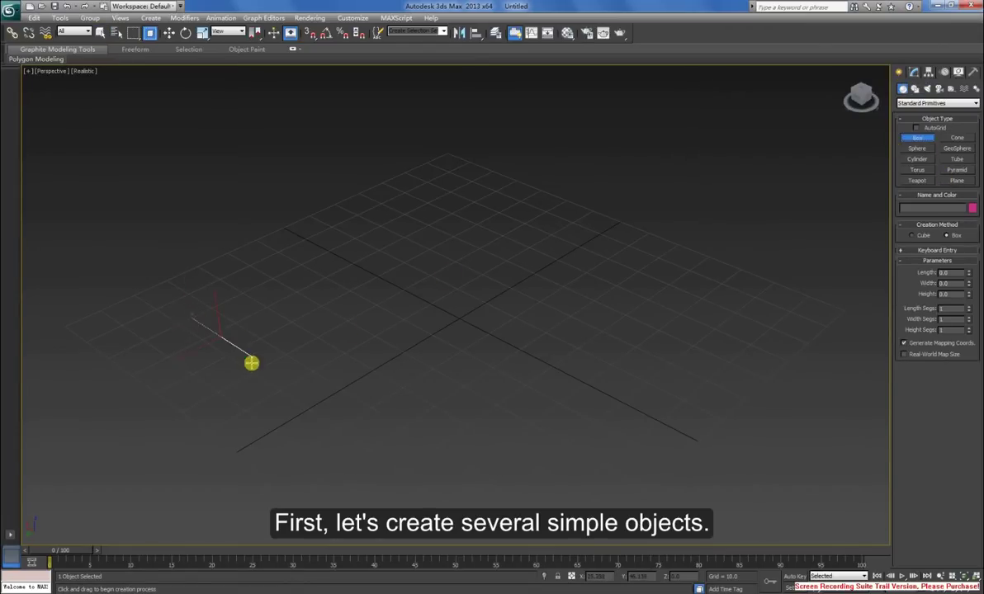
drag(250, 363, 213, 415)
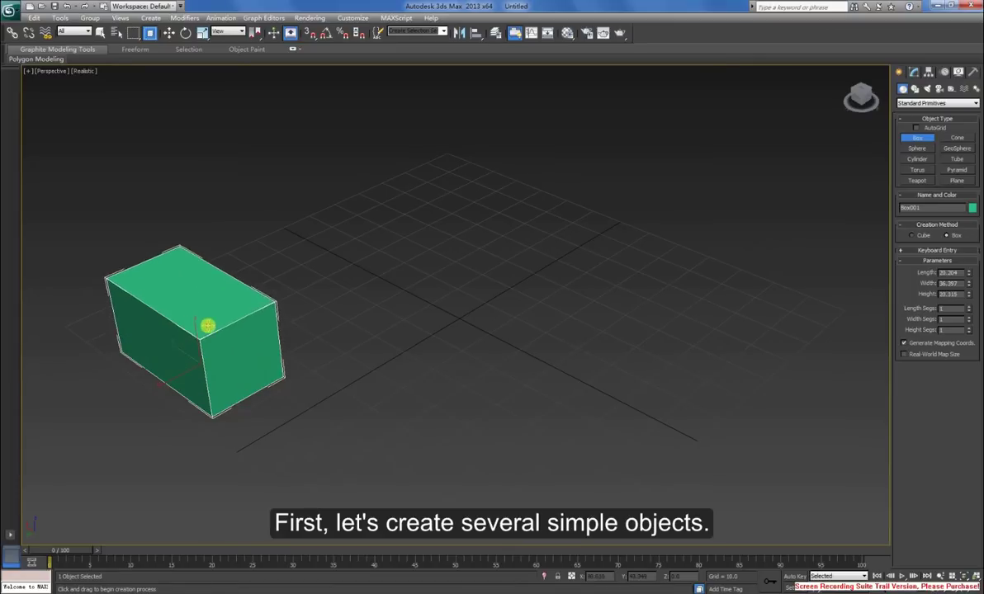
click(485, 210)
drag(486, 208, 421, 299)
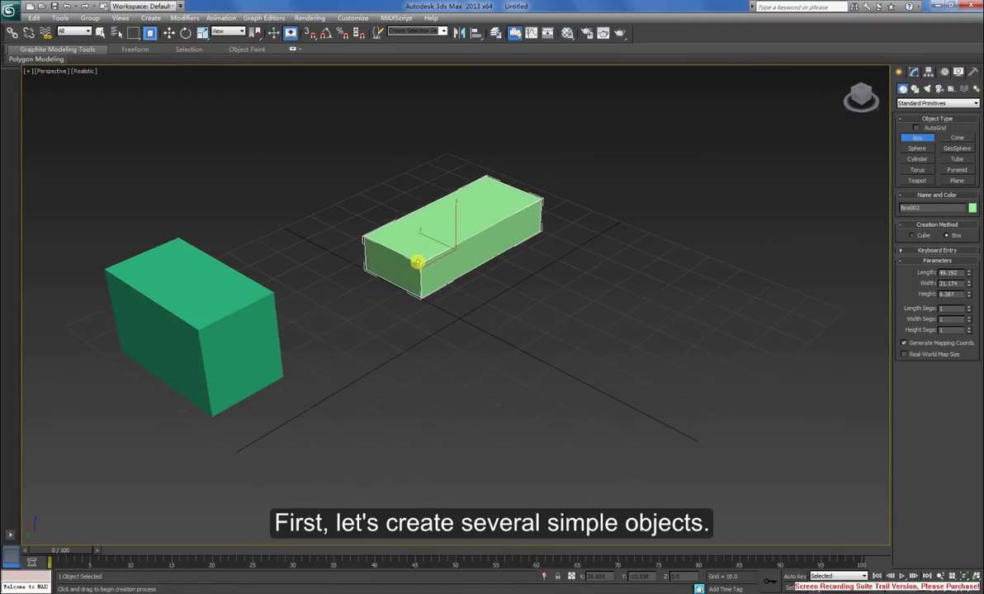
click(388, 237)
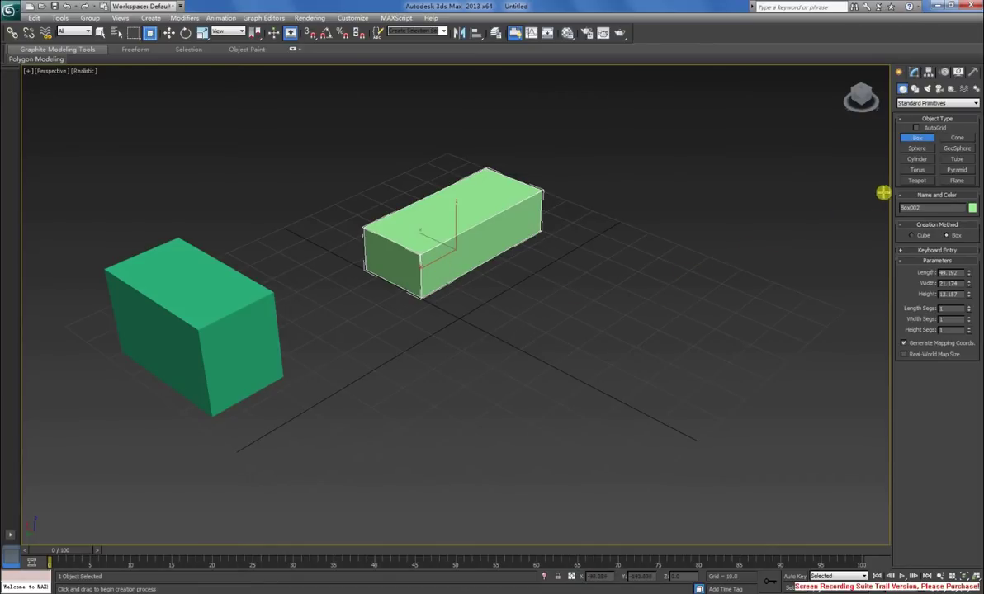
- Add an upright cylinder on the right side of the grid
click(916, 158)
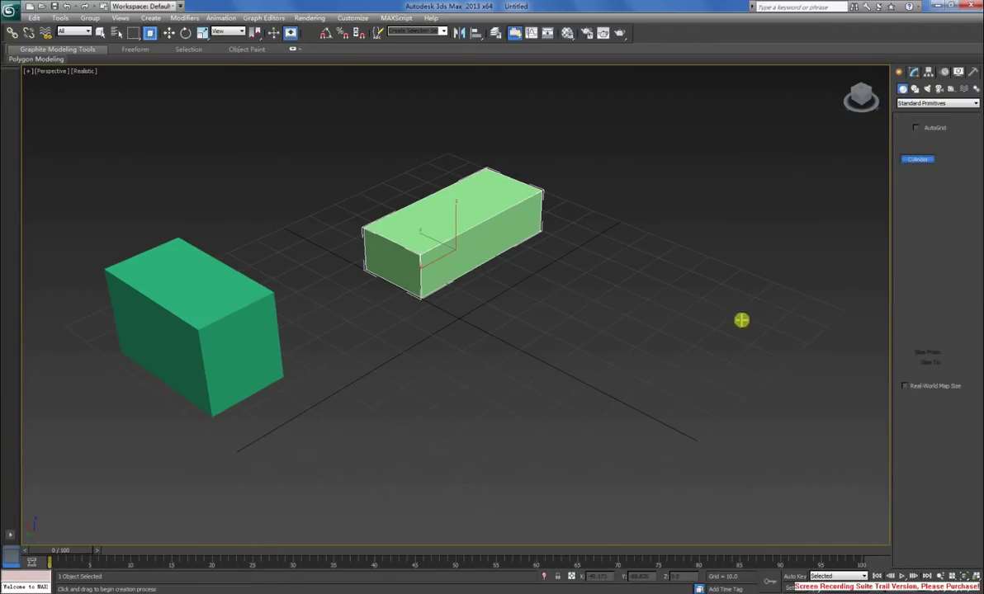
mouse_move(698, 345)
mouse_down()
mouse_move(734, 337)
mouse_move(715, 343)
mouse_up()
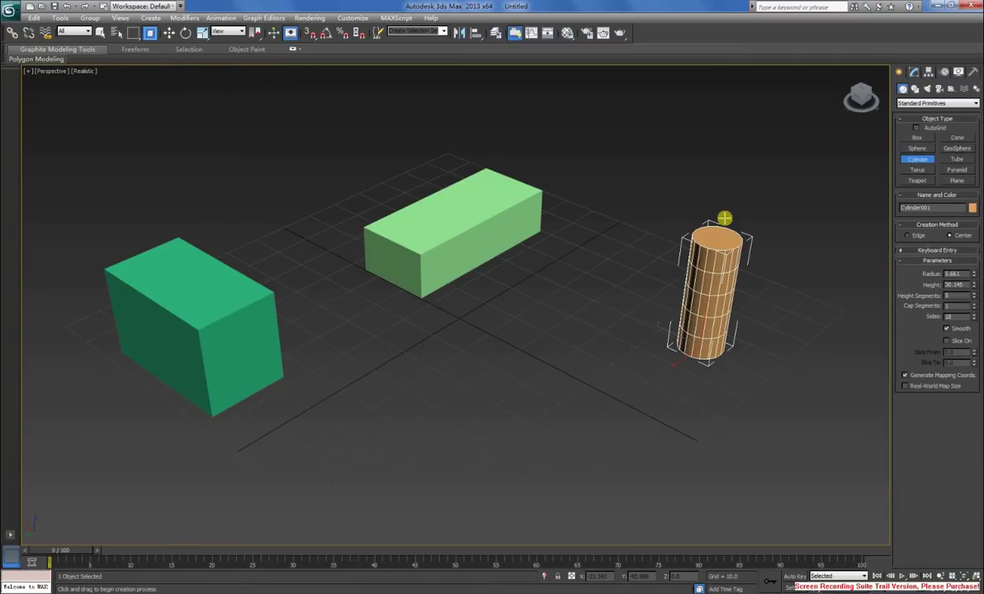
click(100, 32)
- Pair Box001's Object (Box) Length with Box002's Length for parameter wiring
click(230, 372)
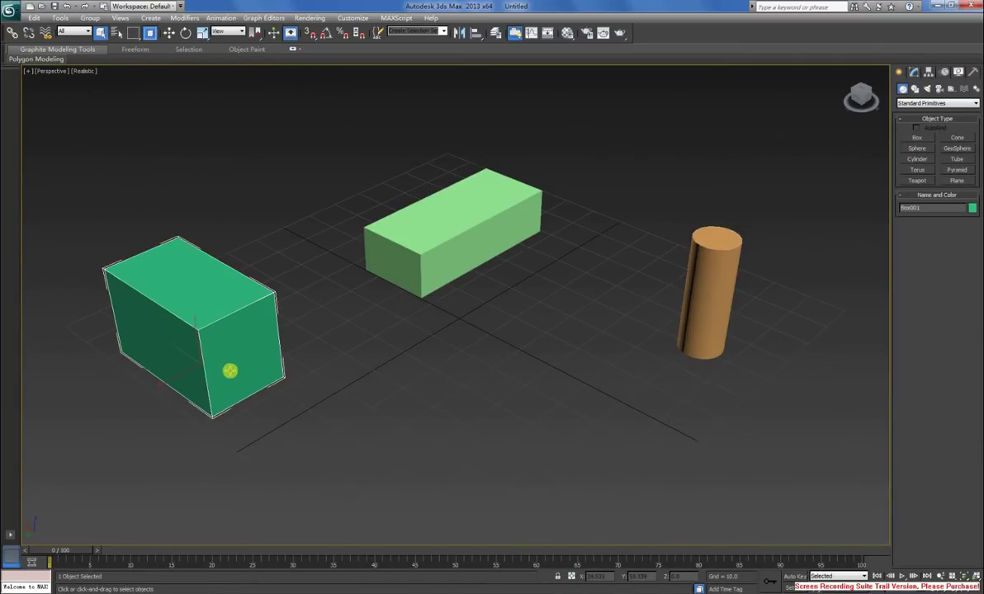
right_click(234, 351)
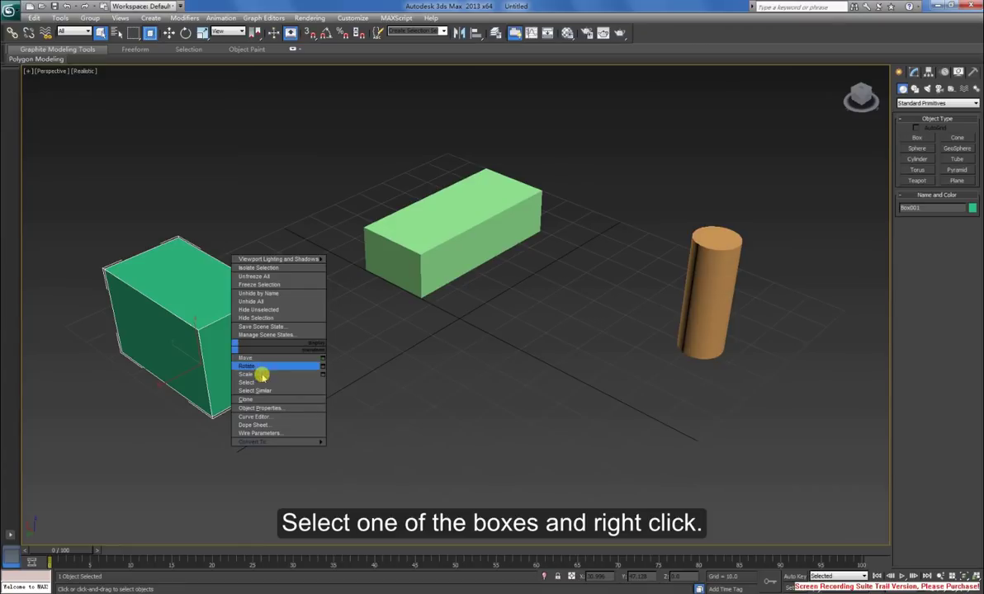
click(294, 435)
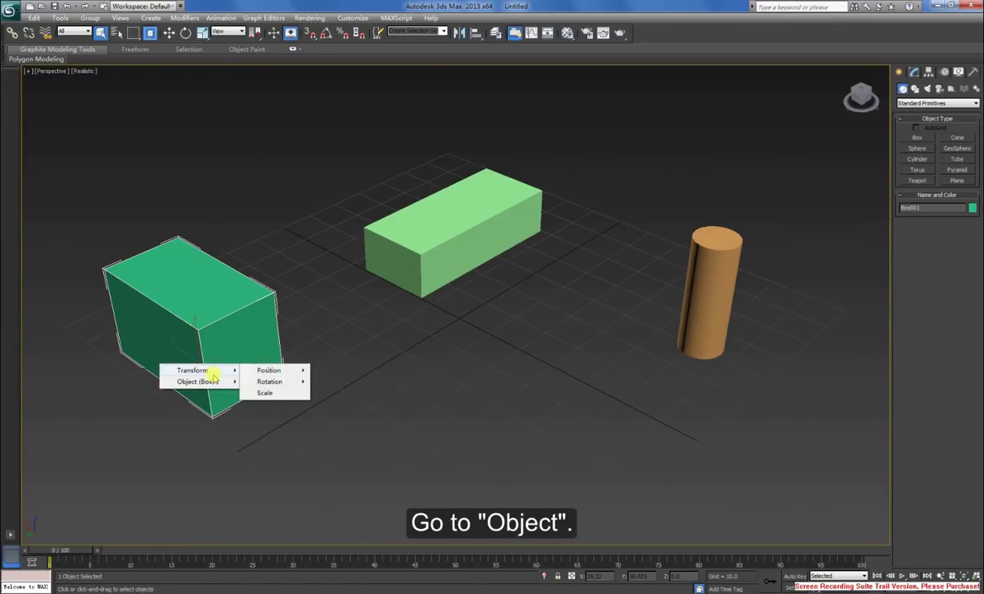
mouse_move(195, 382)
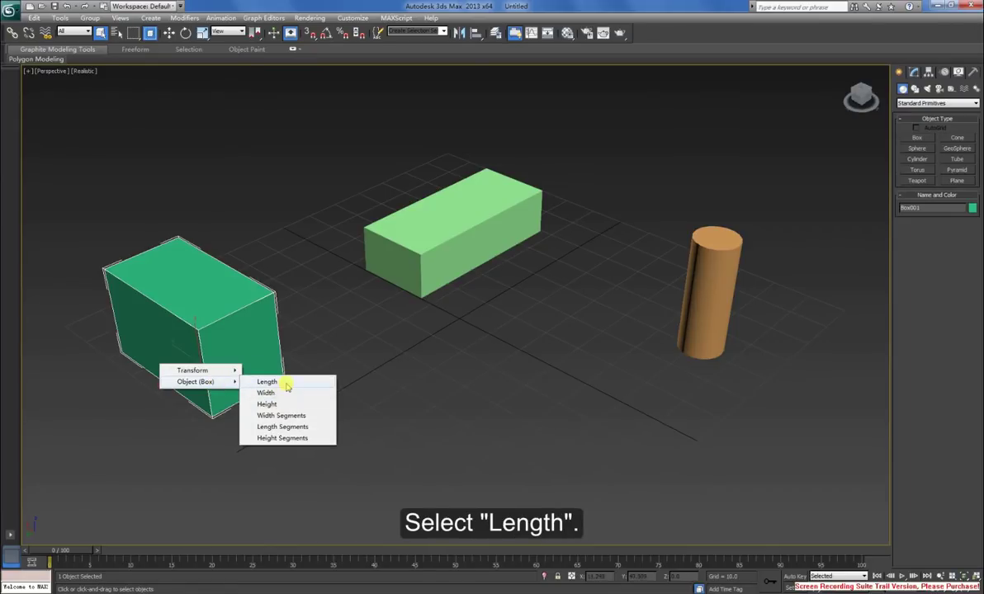
click(286, 385)
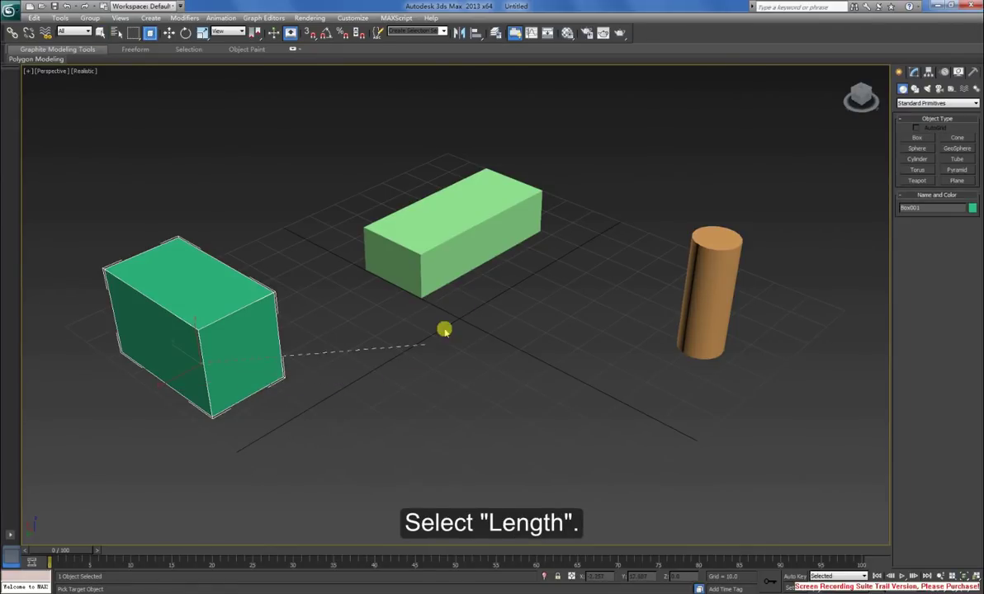
click(439, 226)
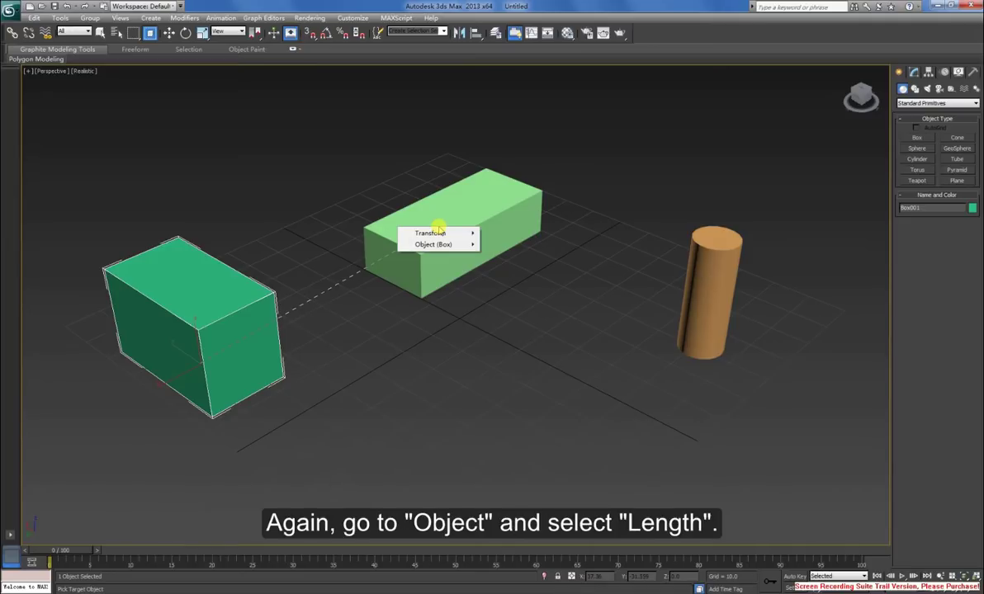
mouse_move(434, 244)
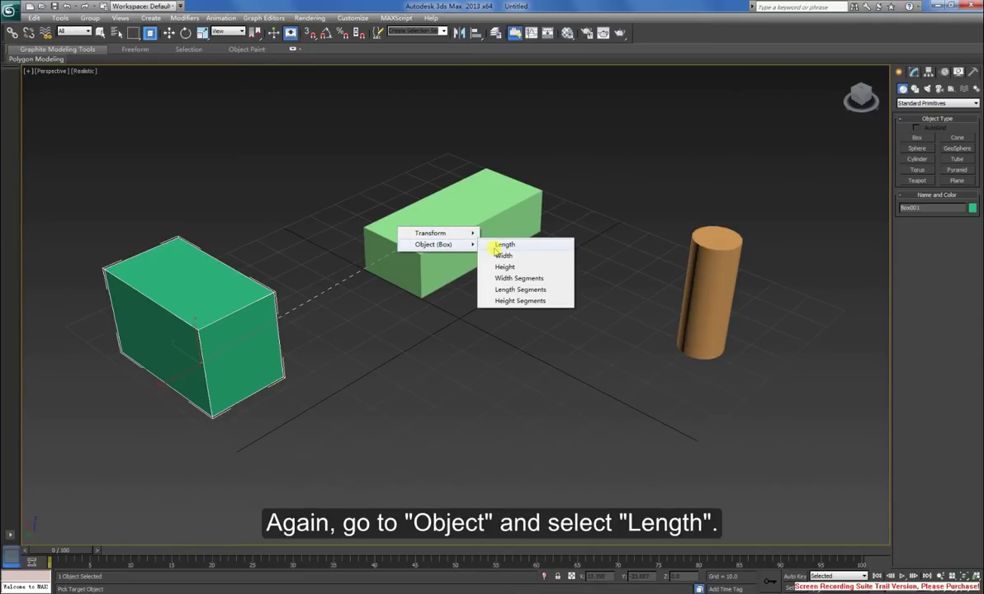
click(499, 245)
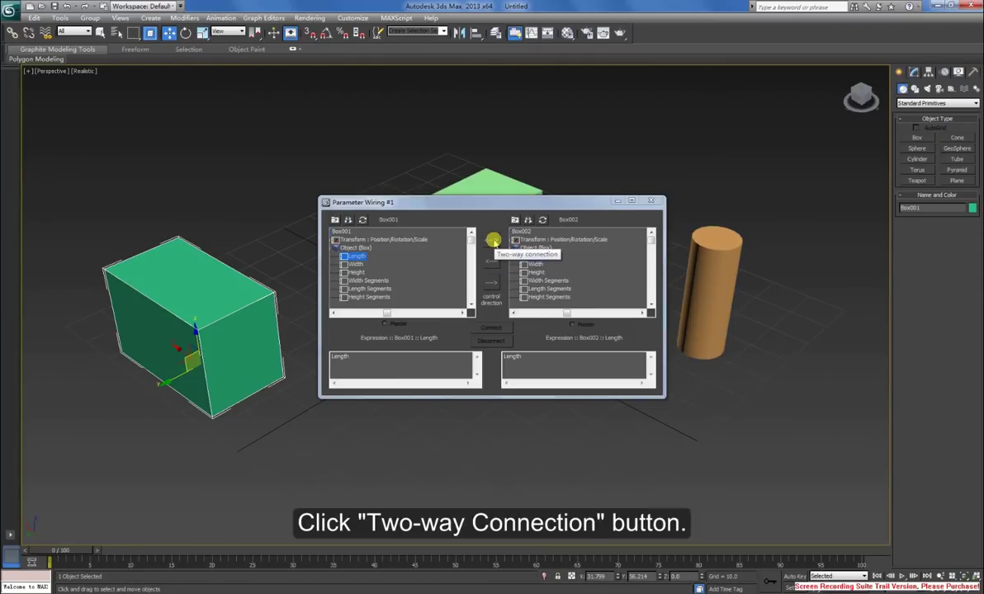
- Connect the two Length parameters as a two-way wire and close Parameter Wiring #1
click(493, 240)
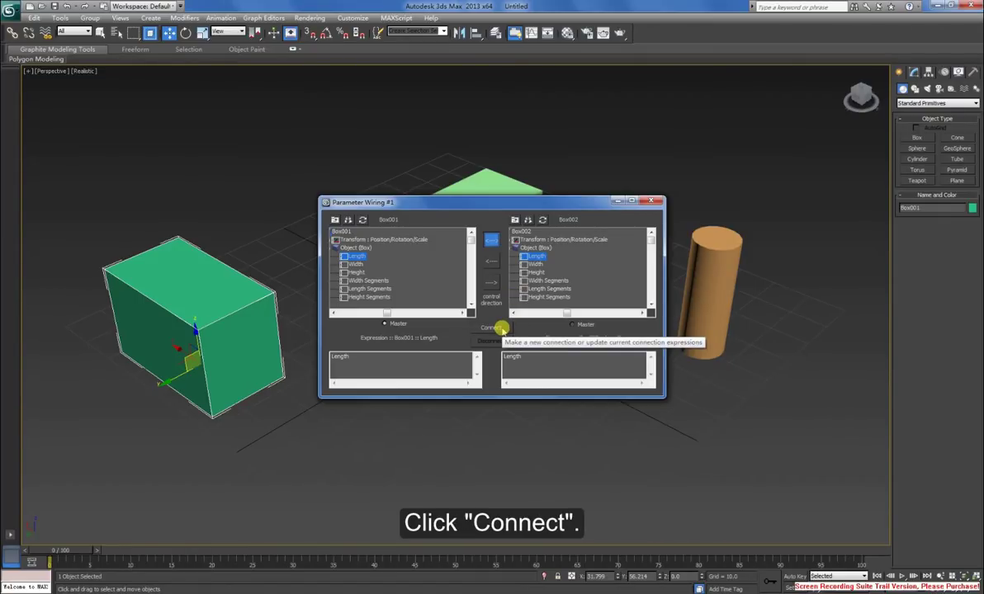
click(492, 328)
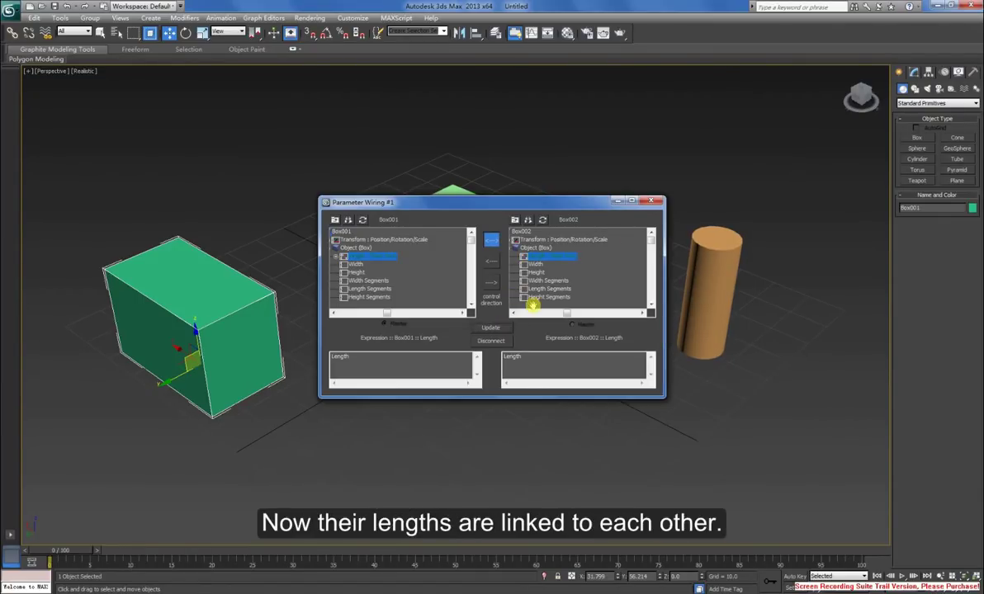
click(656, 200)
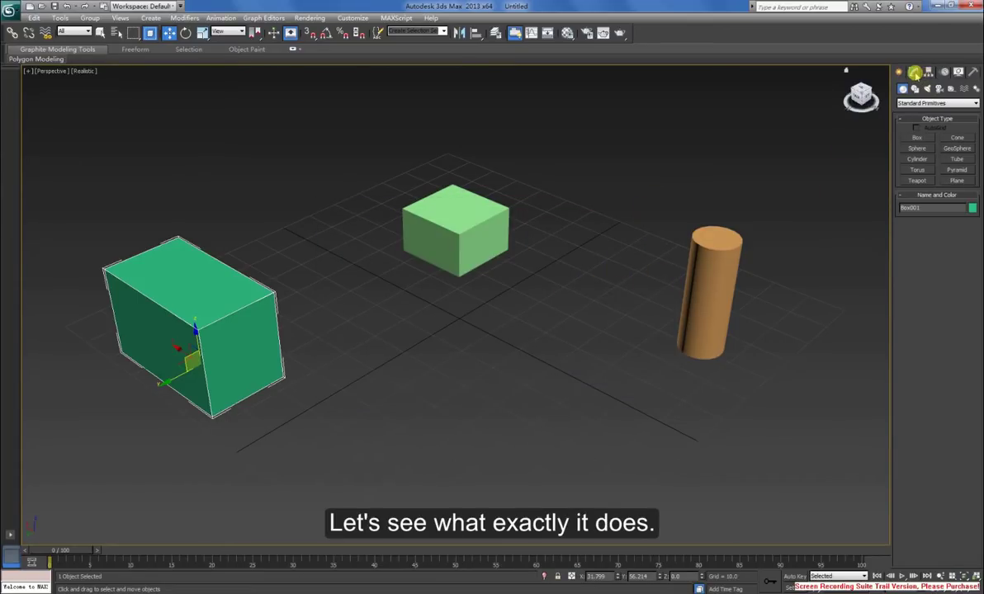
- Raise Box001's Length to 29.7 in the Modify panel so Box002 lengthens too
click(913, 72)
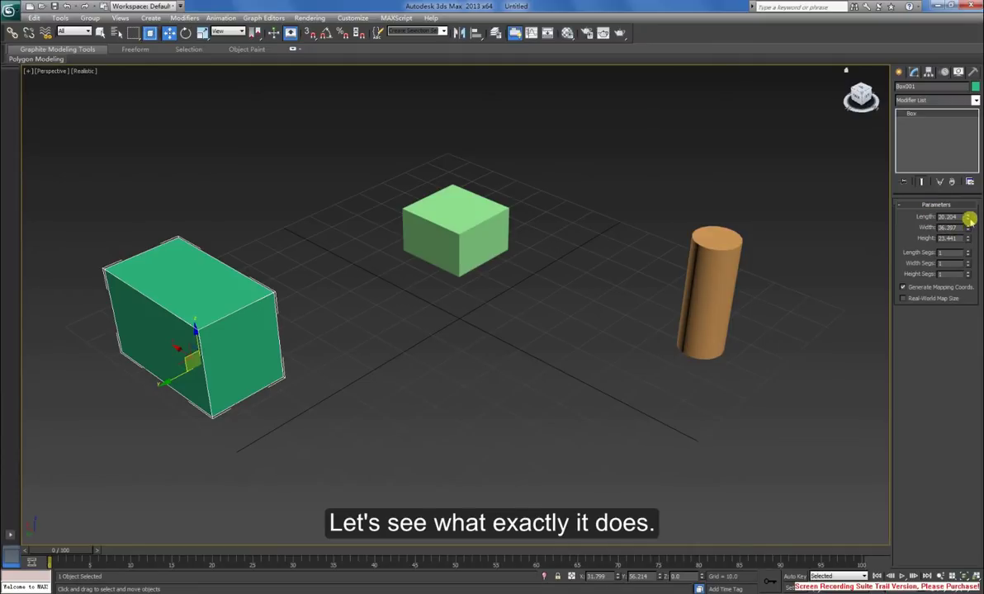
mouse_move(968, 218)
mouse_down()
mouse_move(967, 158)
mouse_move(966, 220)
mouse_move(969, 191)
mouse_move(962, 201)
mouse_up()
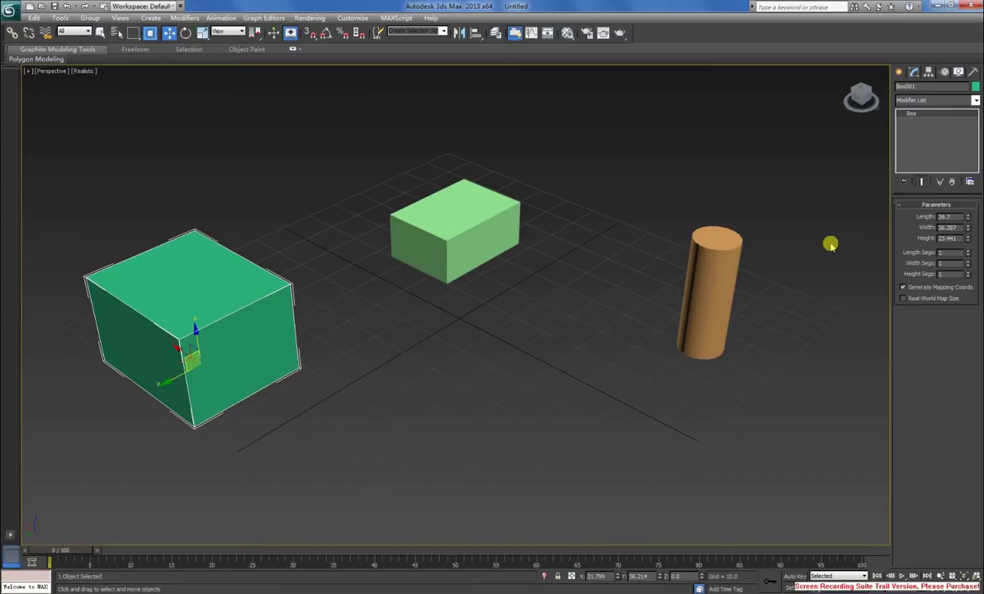
- Pair Box001's Object (Box) Height with Cylinder001's Height for parameter wiring
right_click(250, 333)
mouse_move(269, 425)
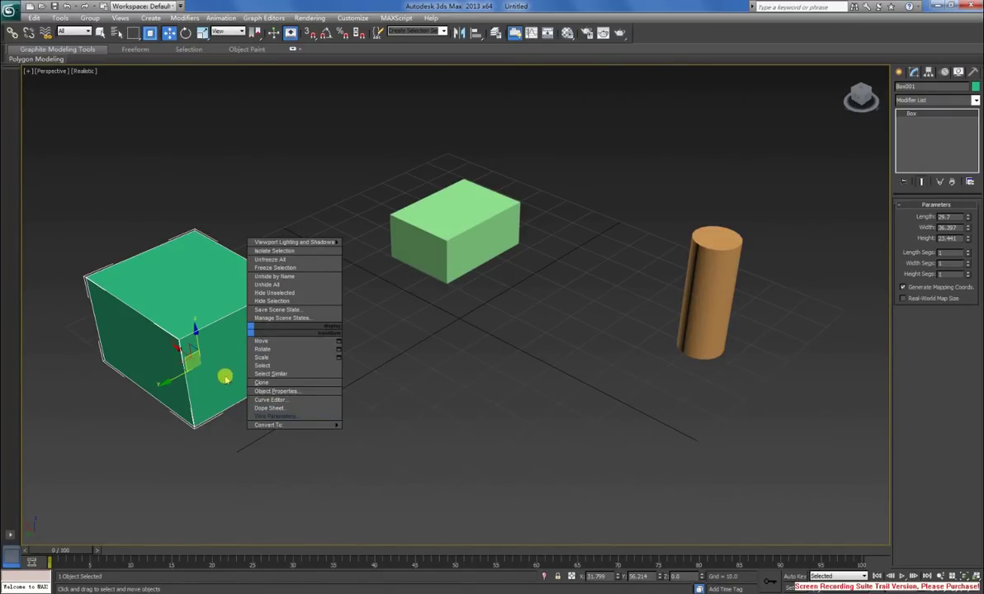
click(99, 32)
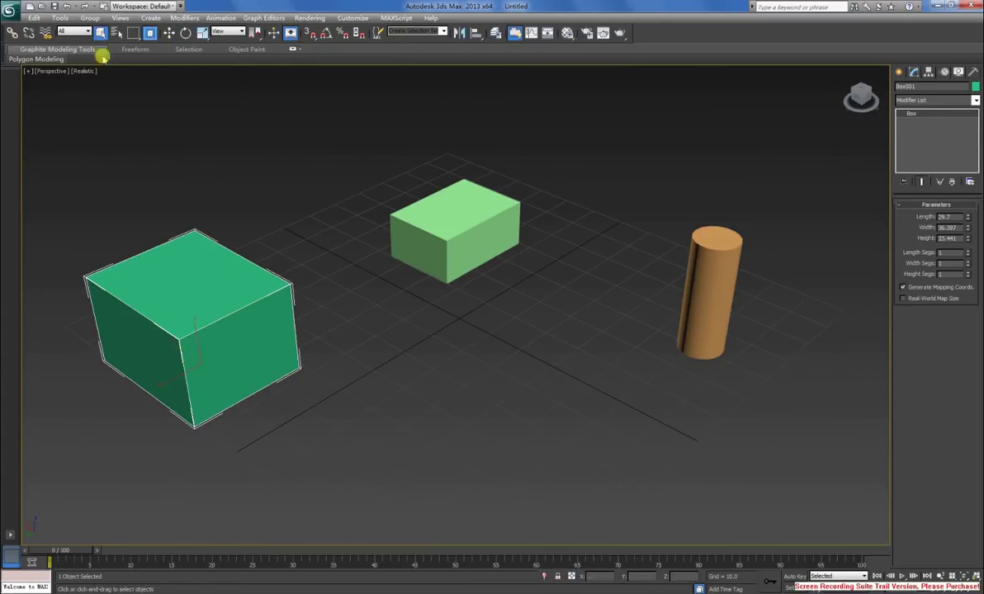
right_click(200, 357)
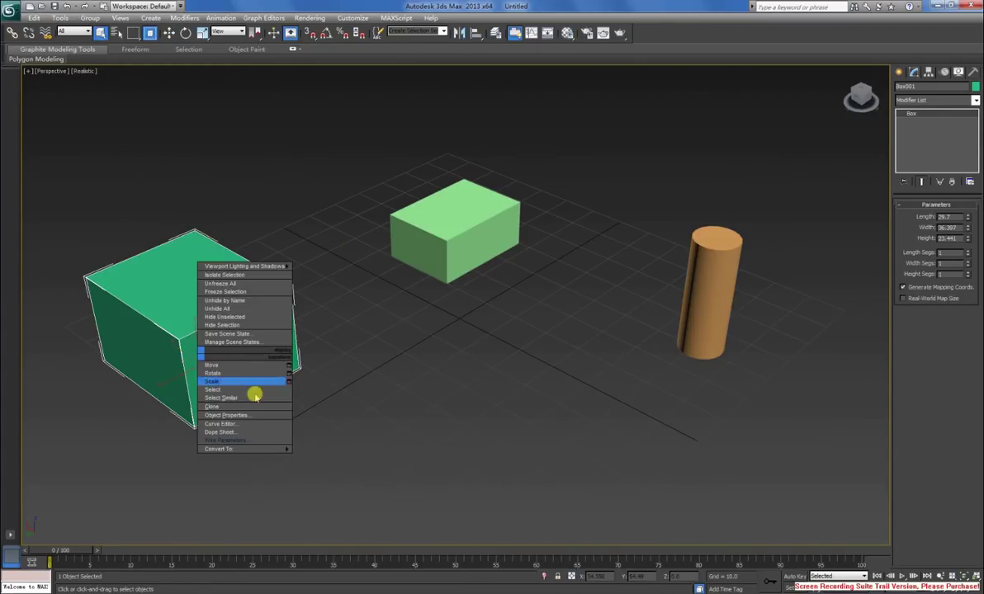
click(269, 440)
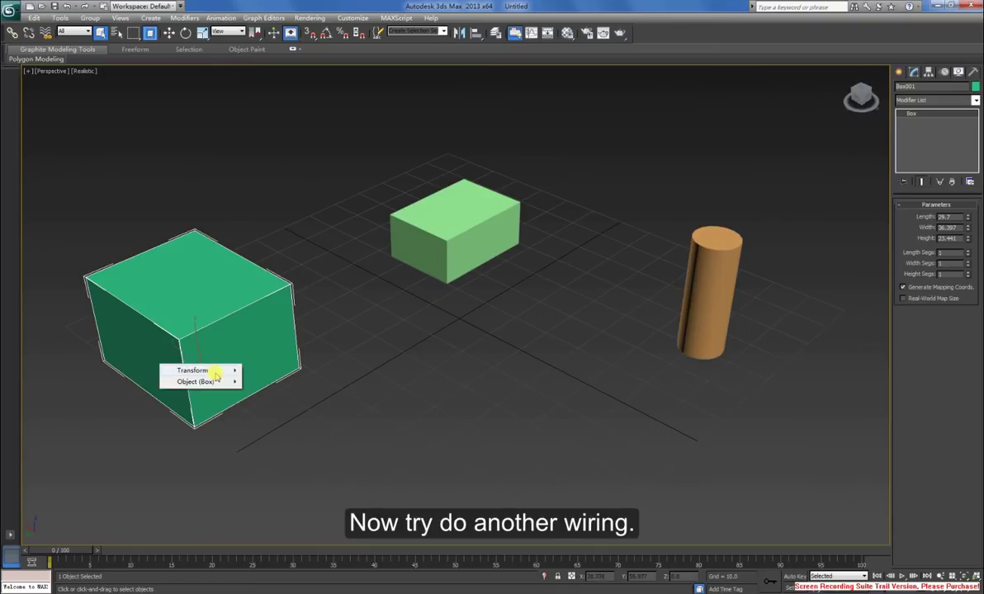
mouse_move(196, 382)
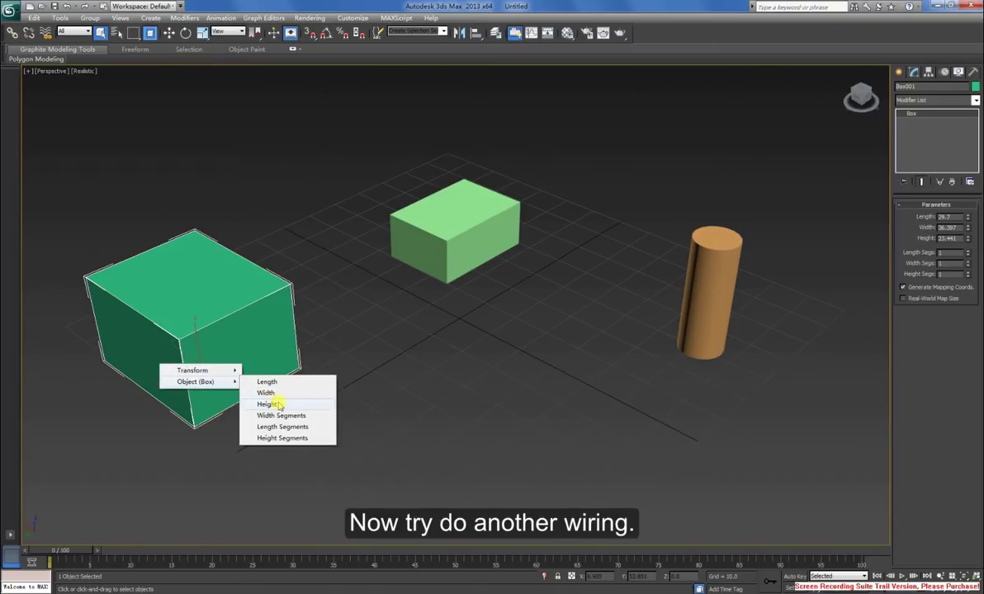
click(272, 405)
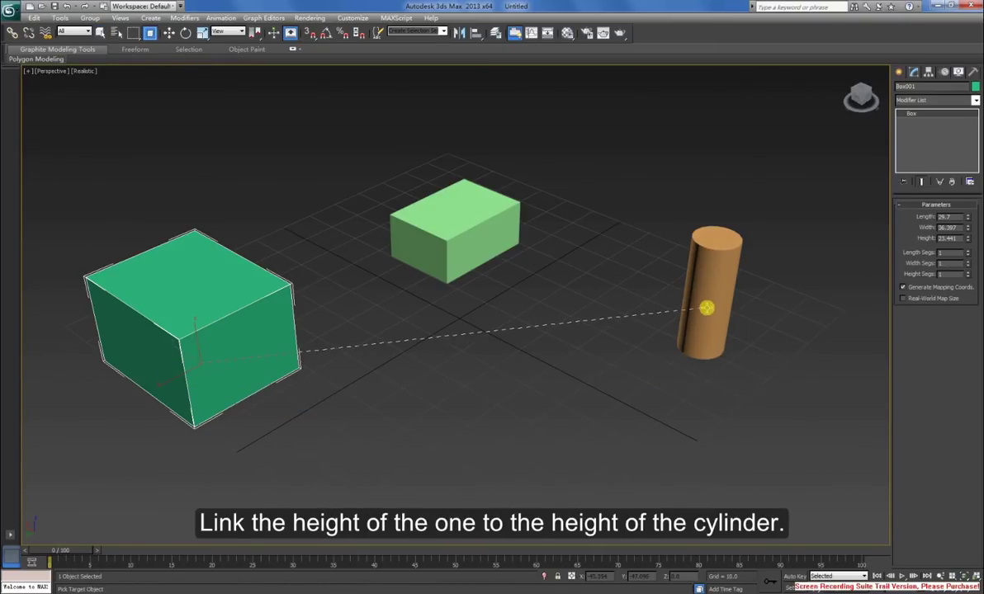
click(706, 308)
mouse_move(703, 326)
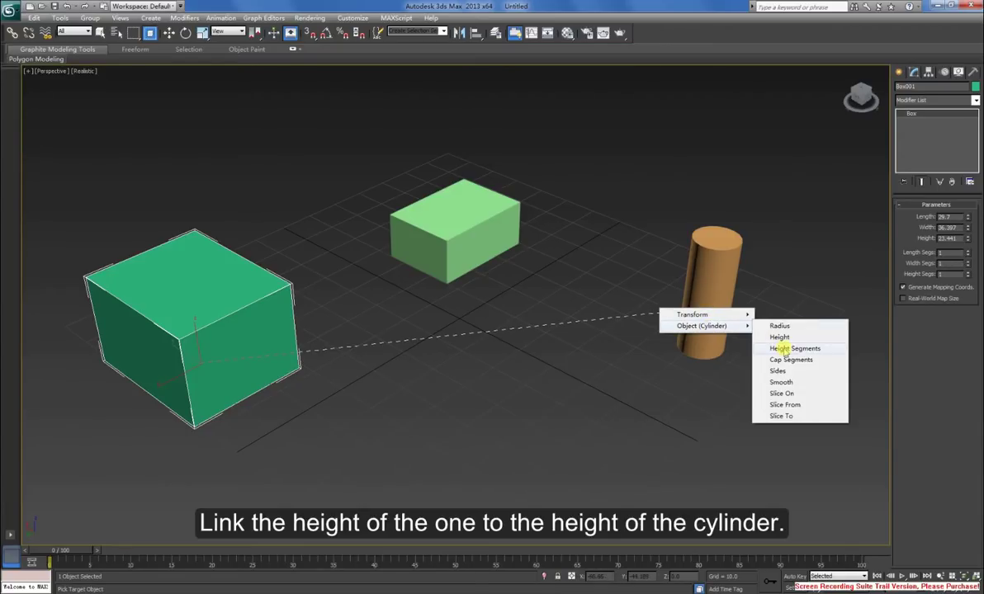
click(781, 338)
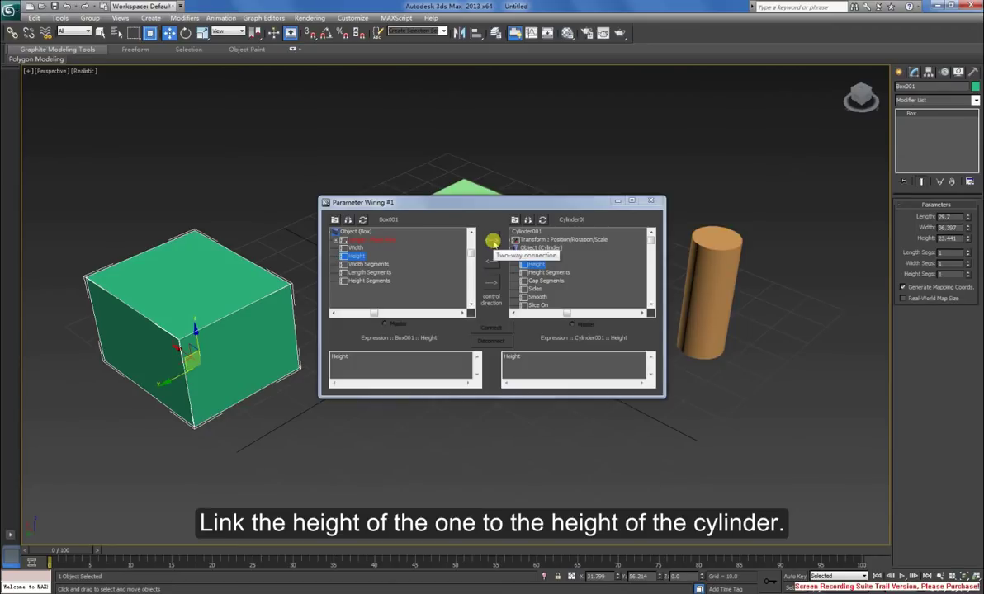
- Connect the box and cylinder Heights two-way, close the dialog, and return to Select Object
click(492, 241)
click(494, 327)
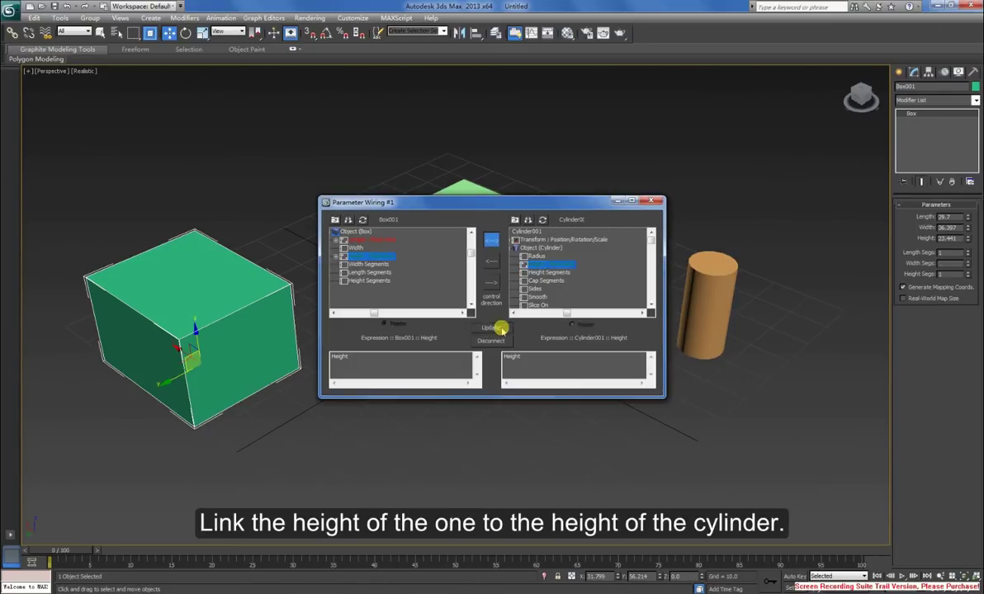
click(654, 202)
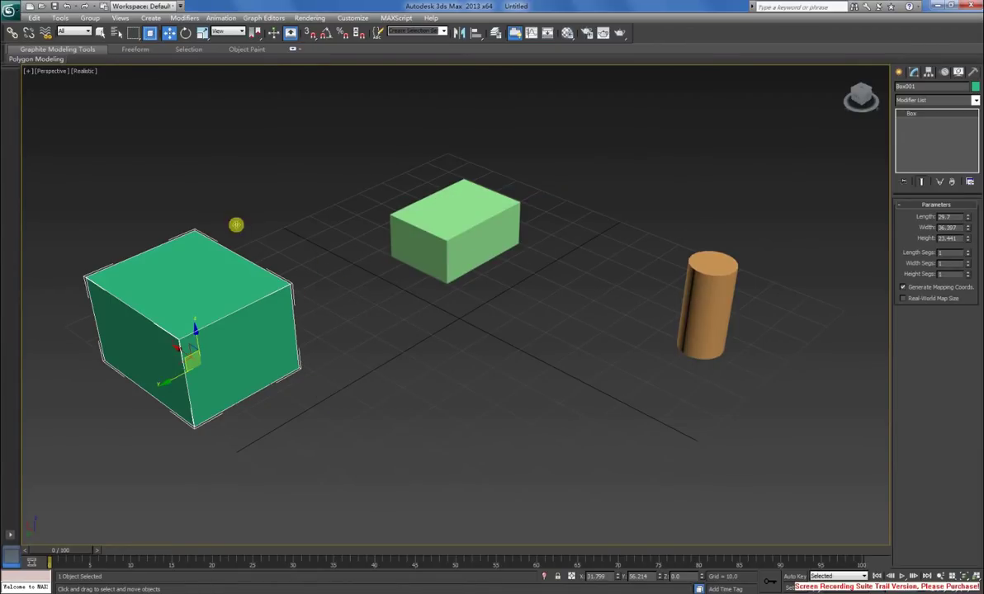
click(100, 33)
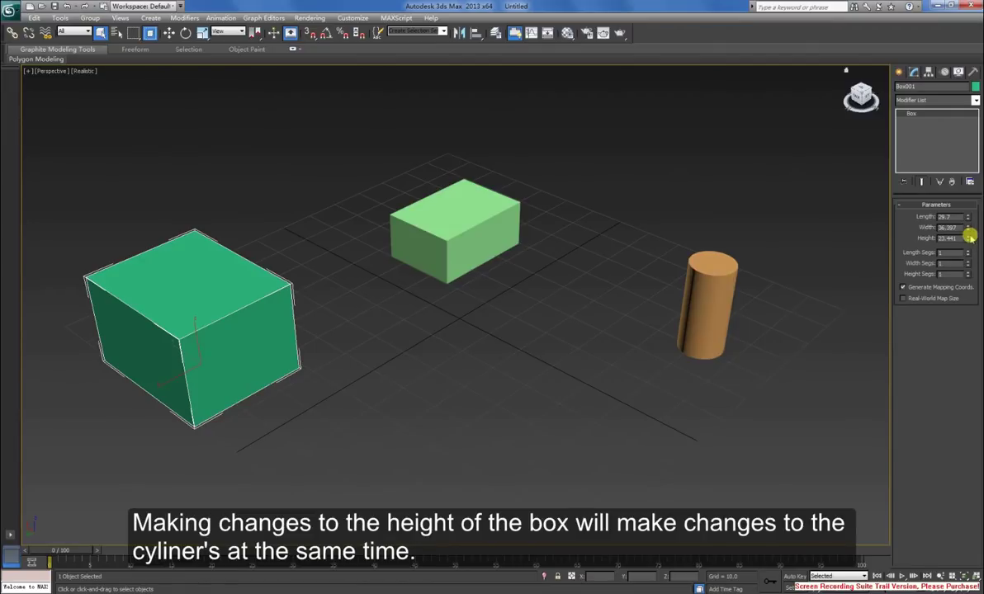
- Drag Box001's Height up to 25.785 and see the cylinder's height follow
mouse_move(969, 237)
mouse_down()
mouse_move(963, 205)
mouse_move(964, 246)
mouse_move(968, 230)
mouse_up()
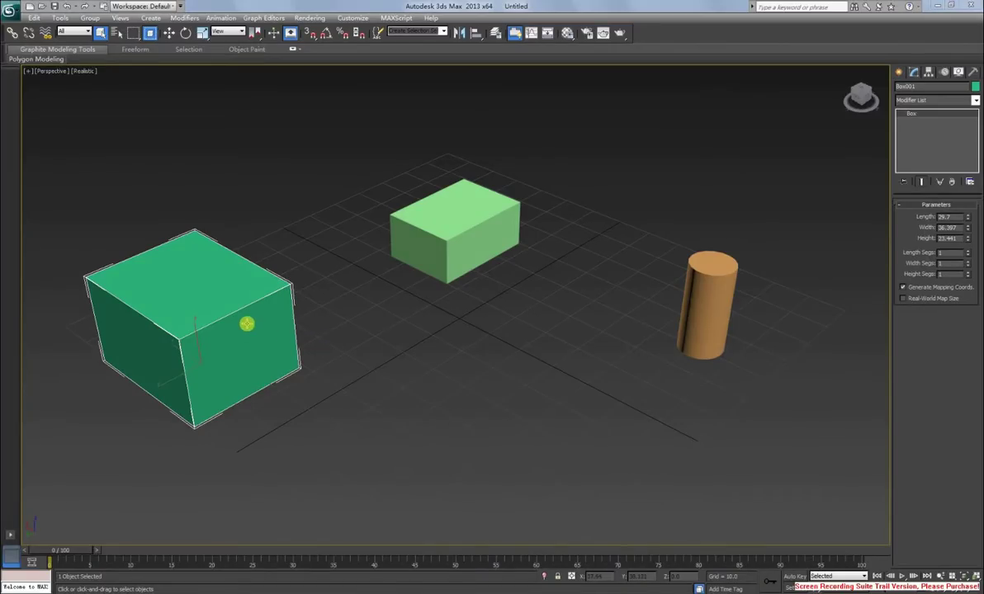
- Pair Box001's Transform X Rotation with Box002's Y Rotation for wiring
right_click(247, 324)
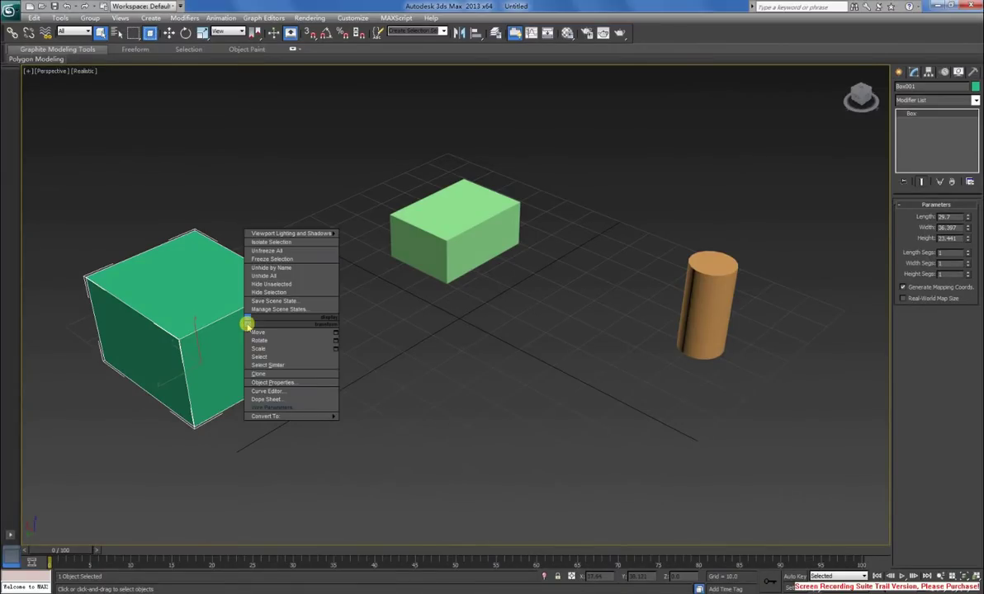
click(312, 406)
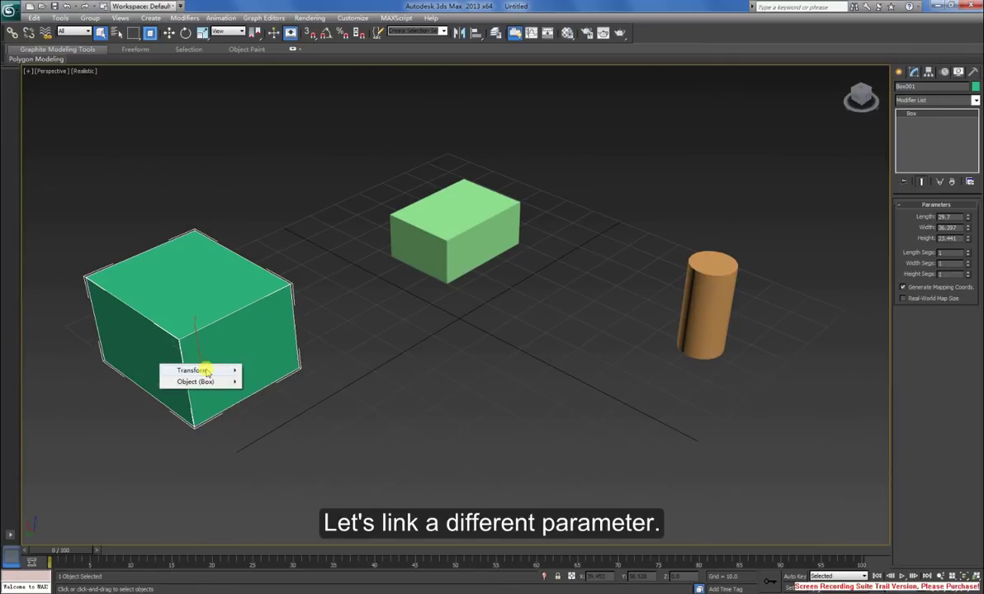
mouse_move(196, 371)
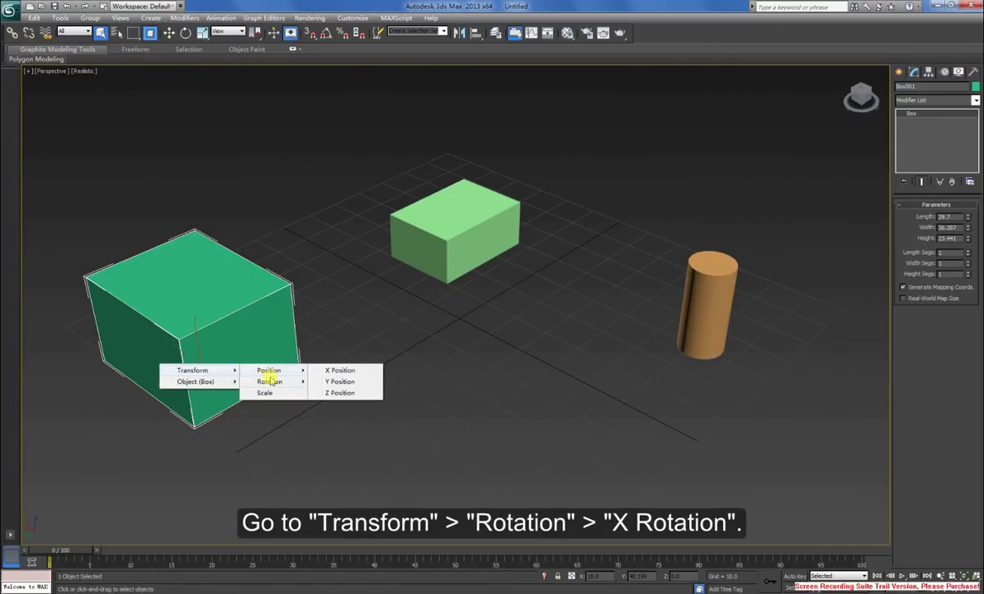
mouse_move(269, 382)
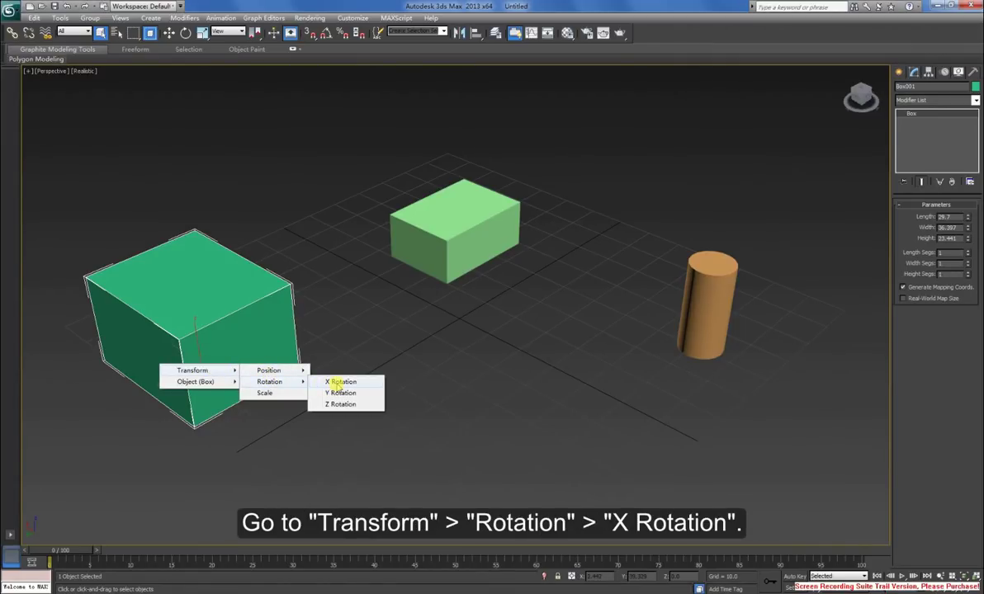
click(330, 383)
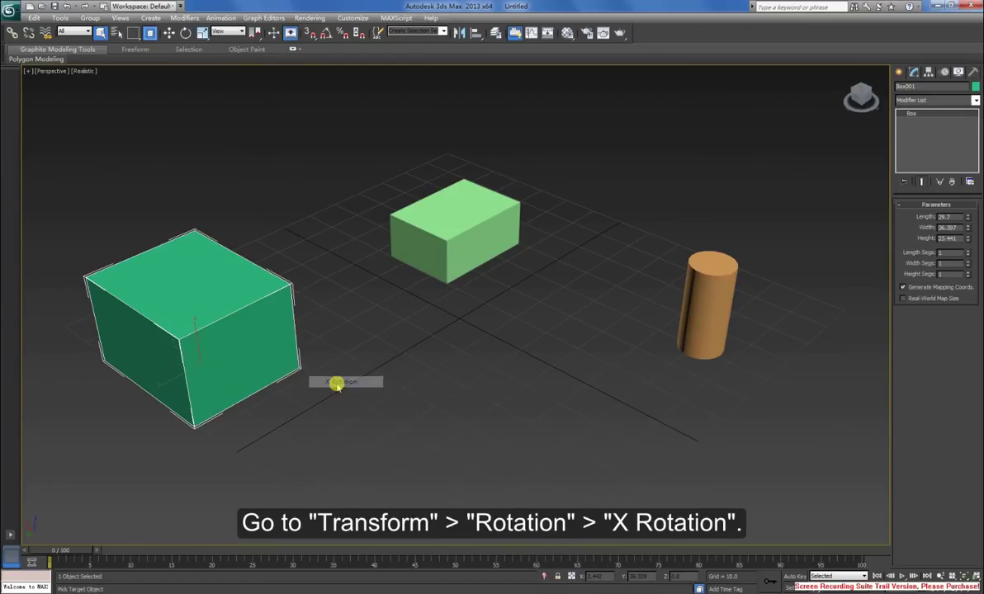
click(455, 224)
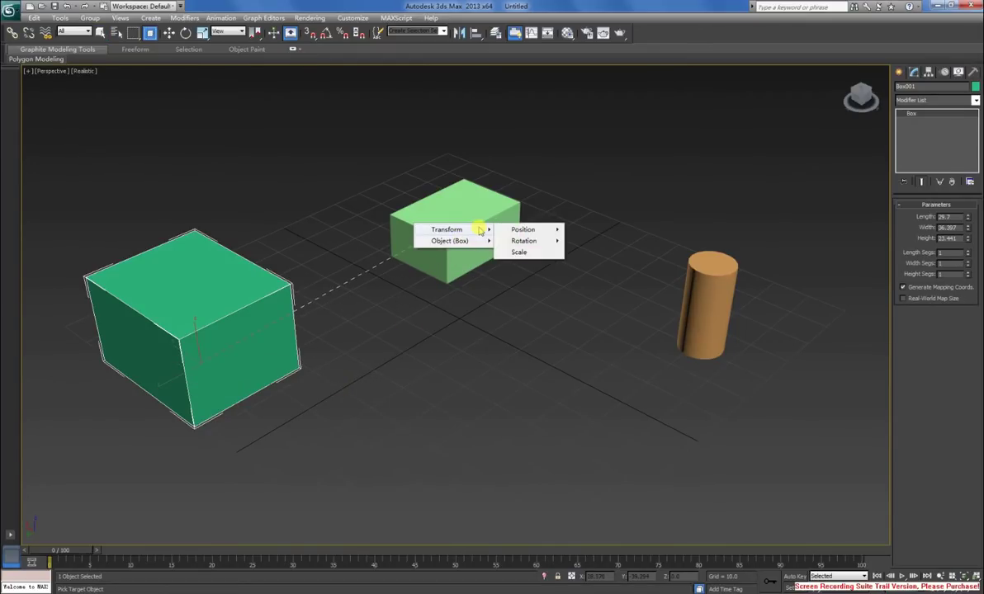
mouse_move(524, 230)
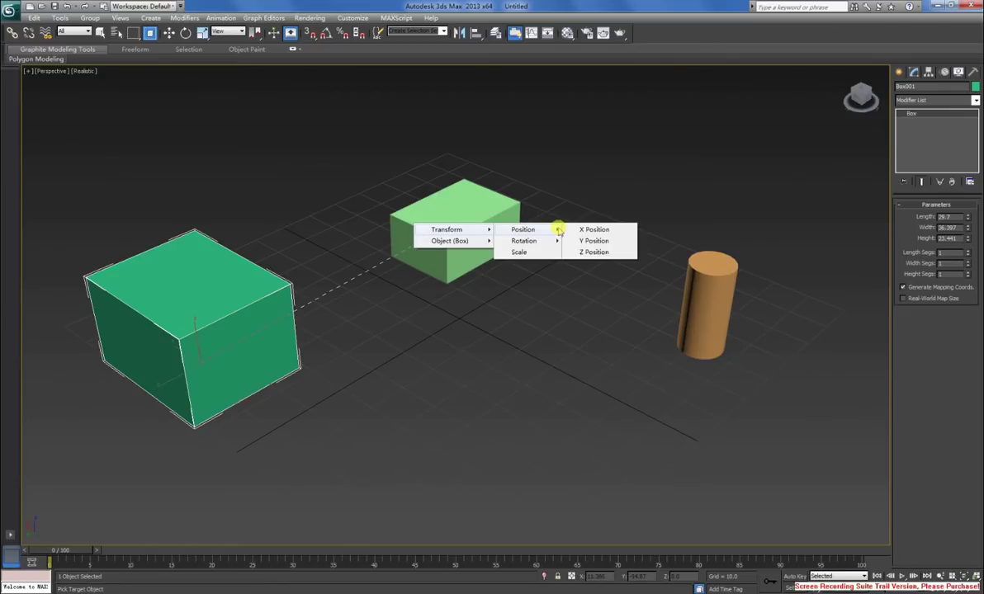
click(580, 252)
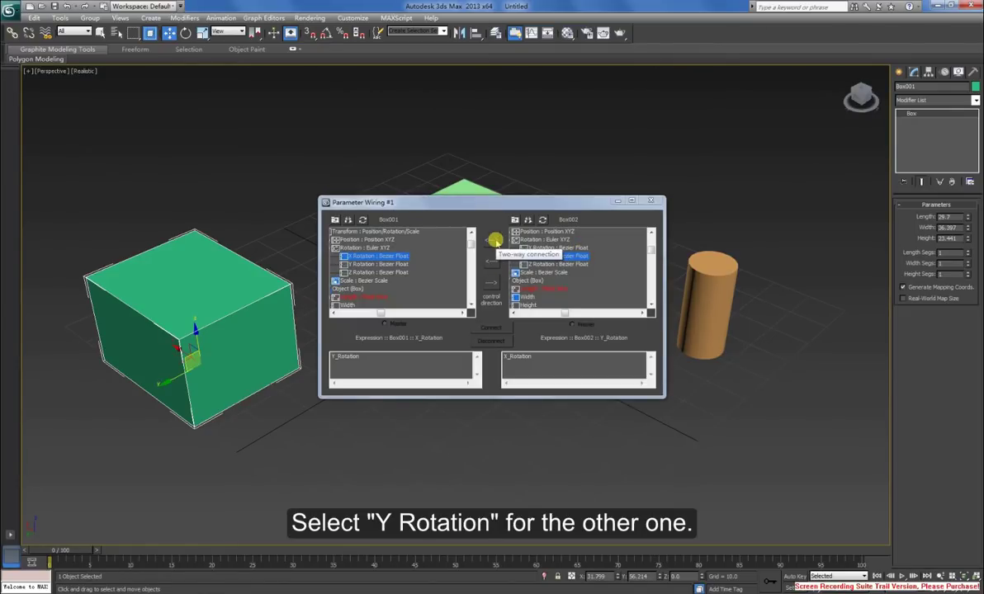
- Connect the rotation wire two-way and close the wiring dialog
click(494, 240)
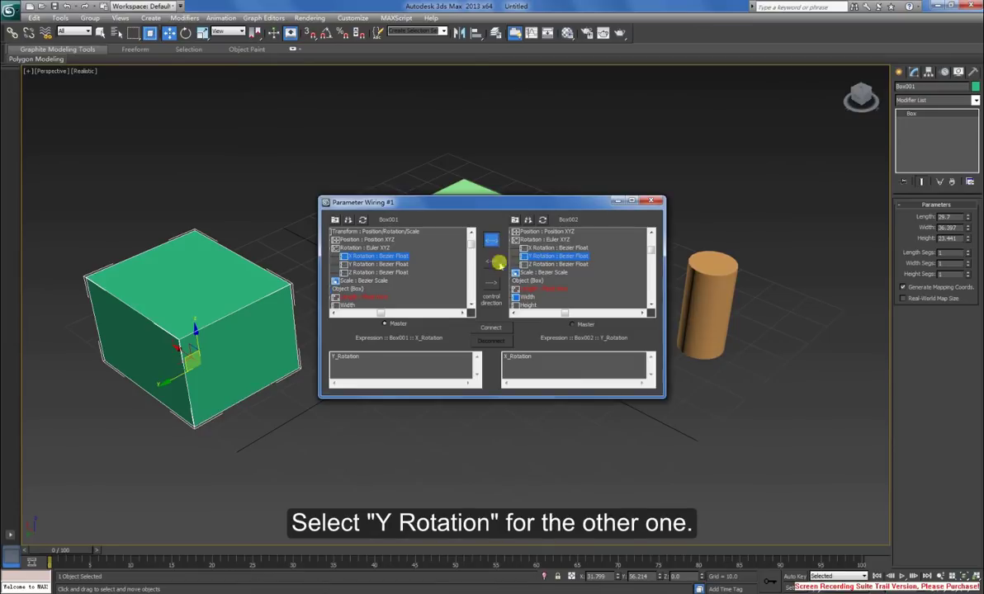
click(502, 328)
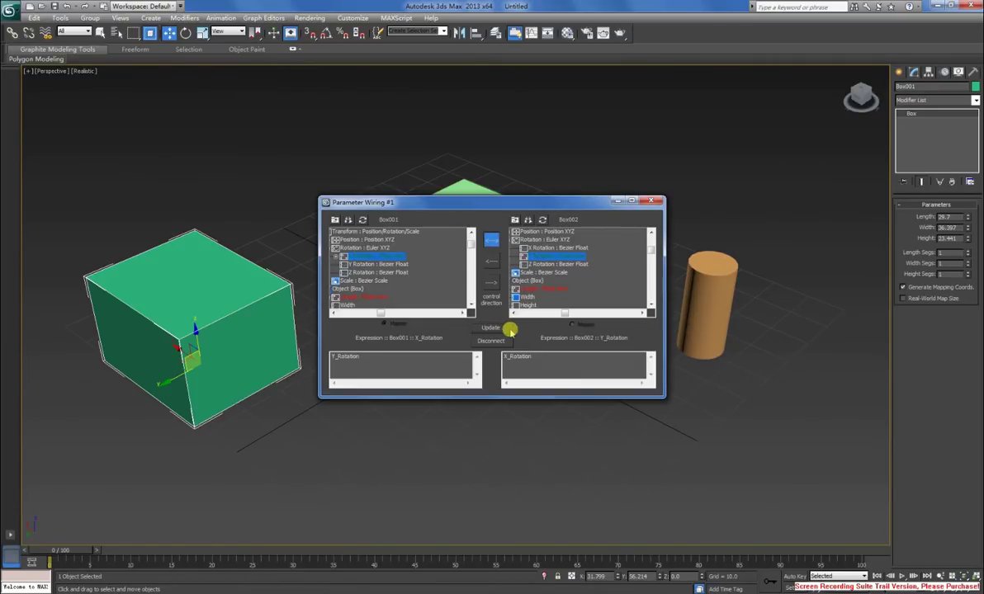
click(653, 201)
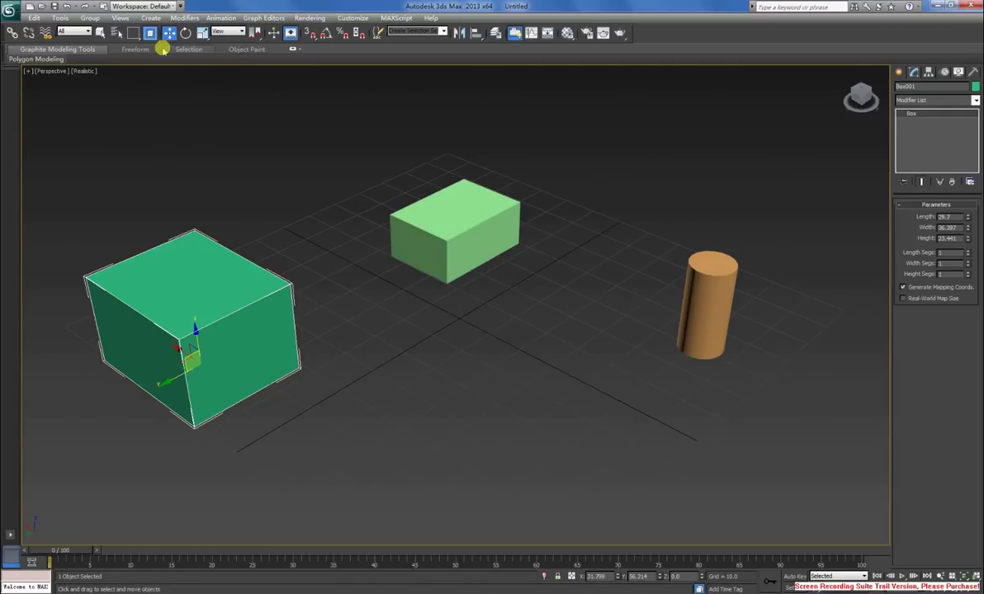
click(185, 32)
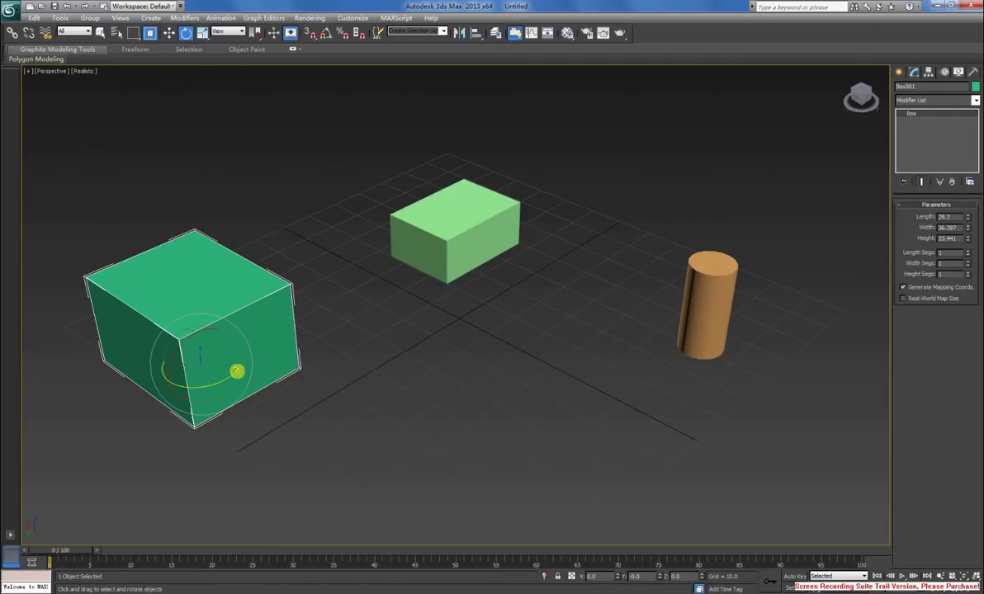
mouse_move(235, 371)
mouse_down()
mouse_move(182, 395)
mouse_move(257, 378)
mouse_move(345, 314)
mouse_move(304, 353)
mouse_move(193, 386)
mouse_move(230, 388)
mouse_up()
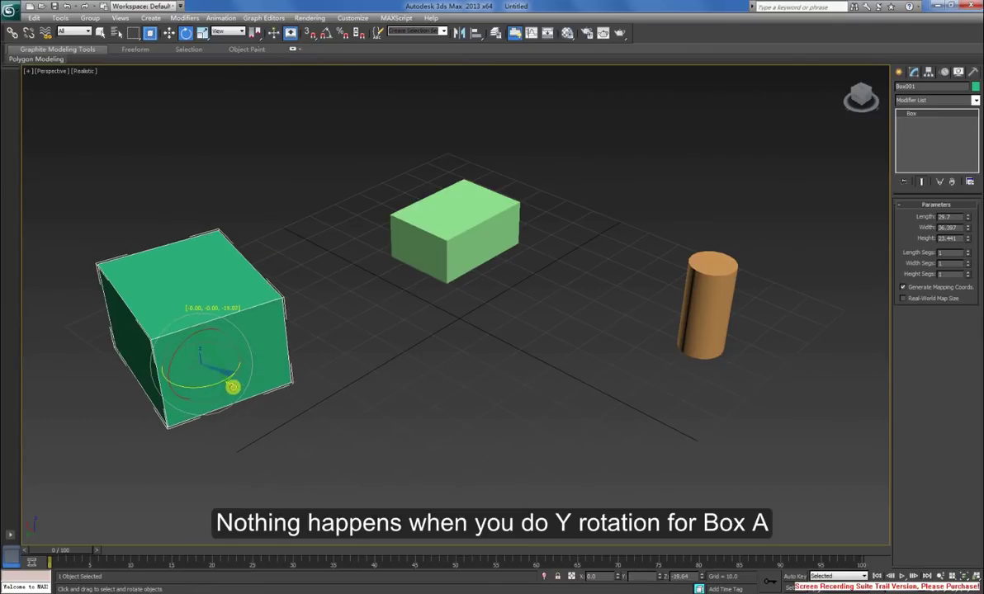
mouse_move(204, 329)
mouse_down()
mouse_move(177, 362)
mouse_move(249, 319)
mouse_move(165, 366)
mouse_move(228, 322)
mouse_move(283, 310)
mouse_up()
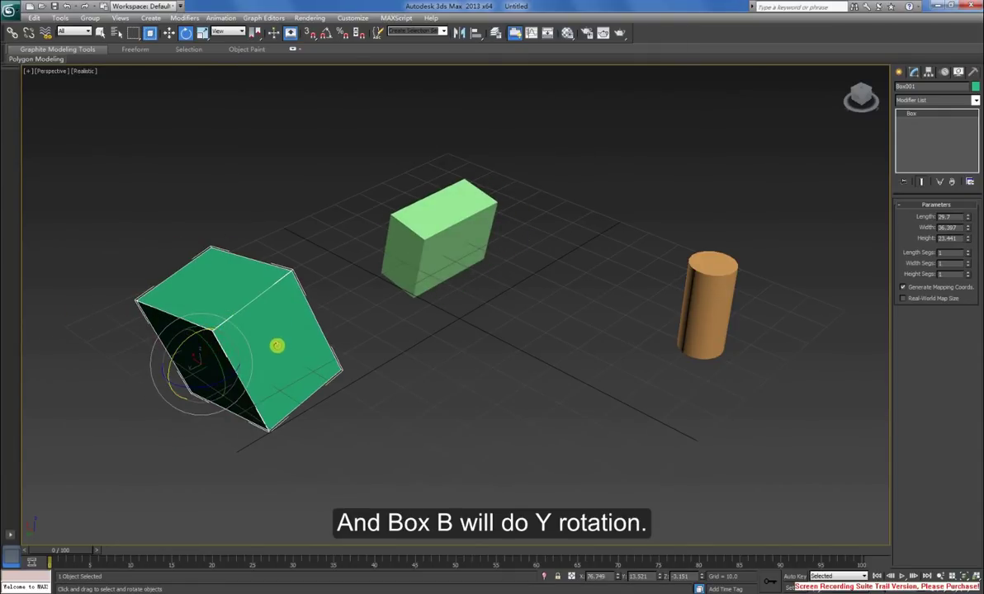
key(ctrl+z)
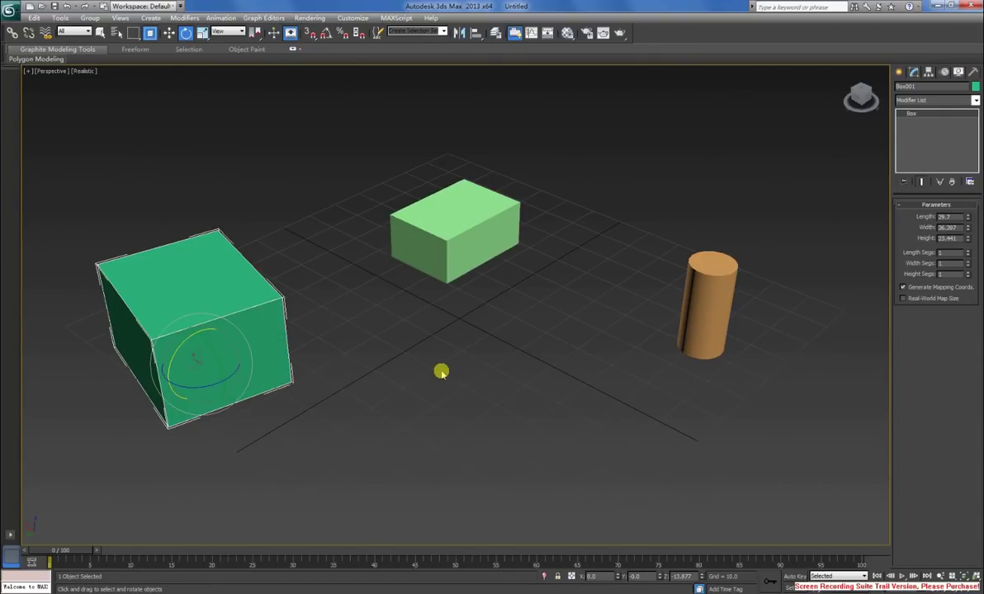
key(ctrl+z)
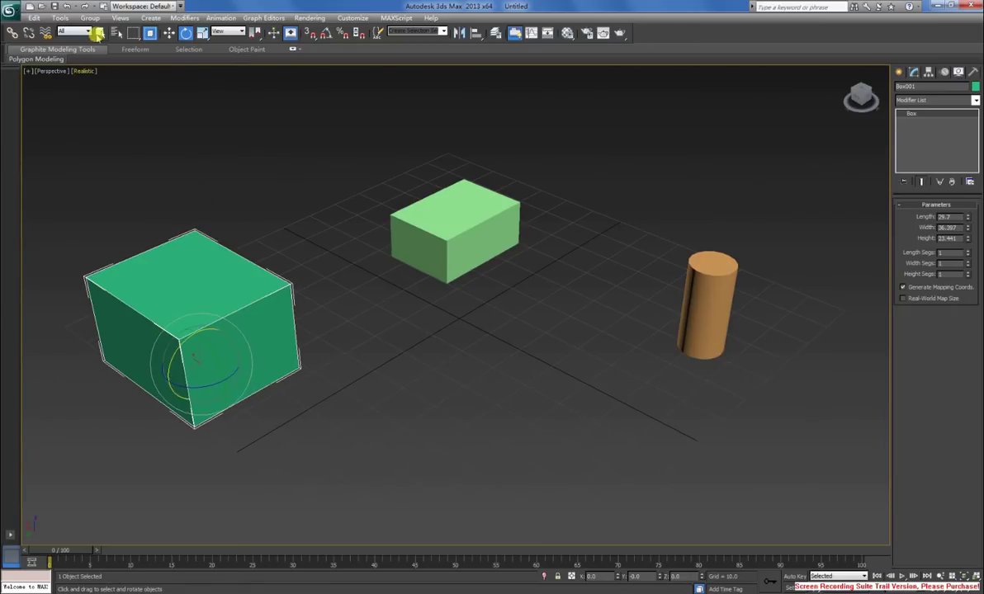
click(97, 33)
click(342, 280)
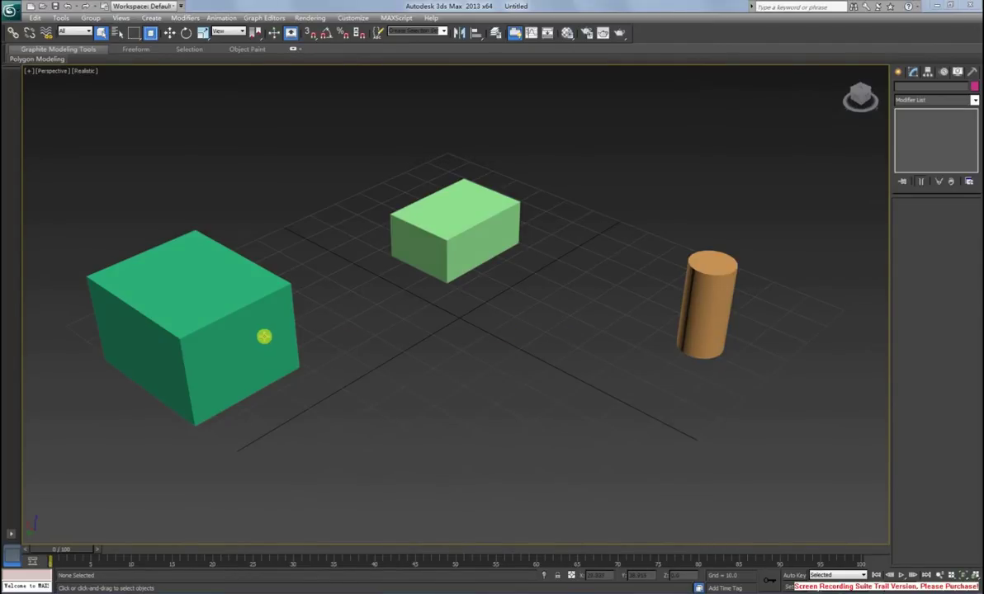
- Pair Box001's X Rotation with Box002's X Rotation for wiring
click(258, 334)
right_click(257, 331)
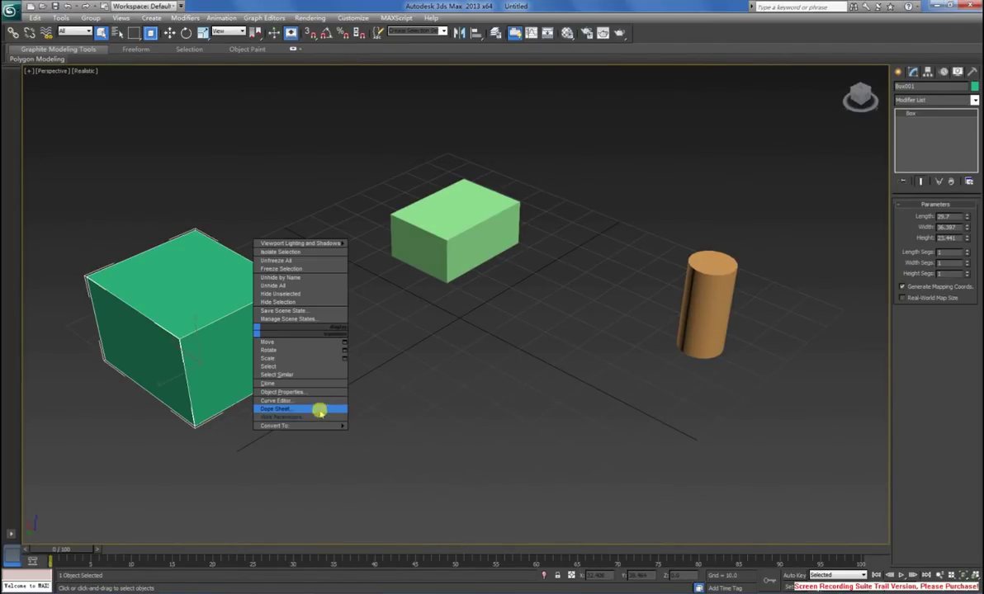
mouse_move(196, 370)
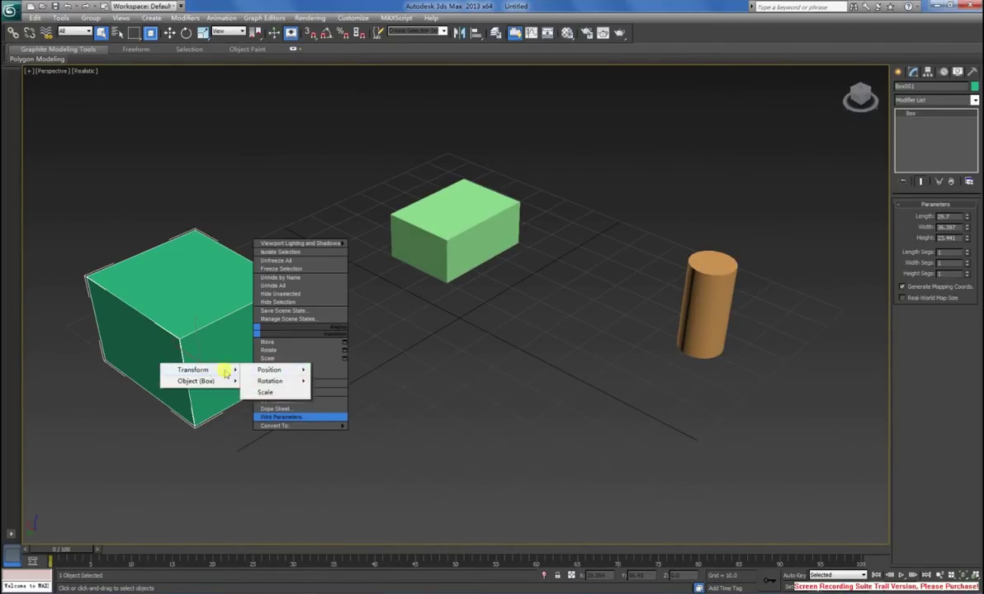
mouse_move(270, 381)
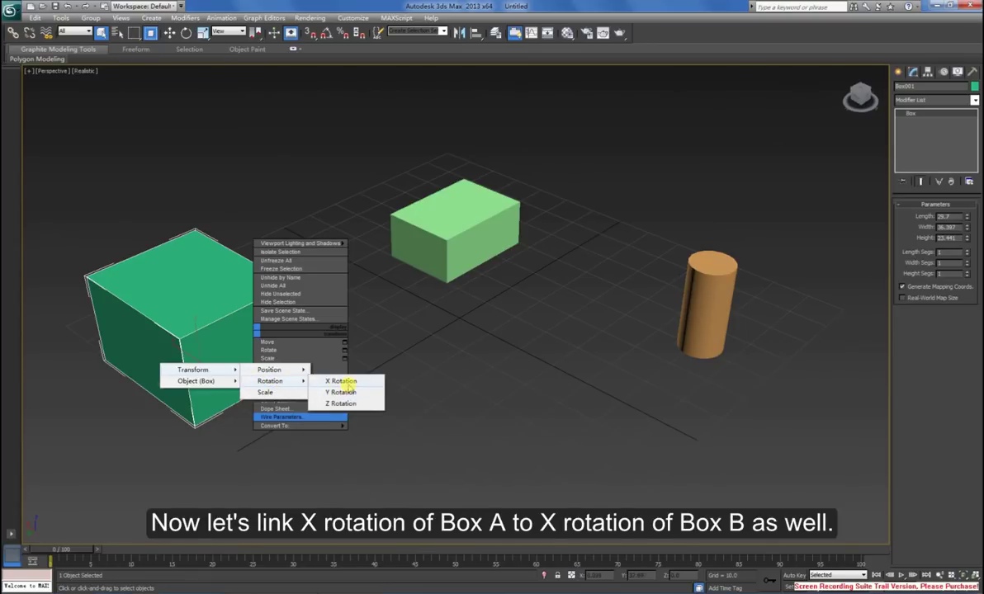
click(347, 382)
click(450, 237)
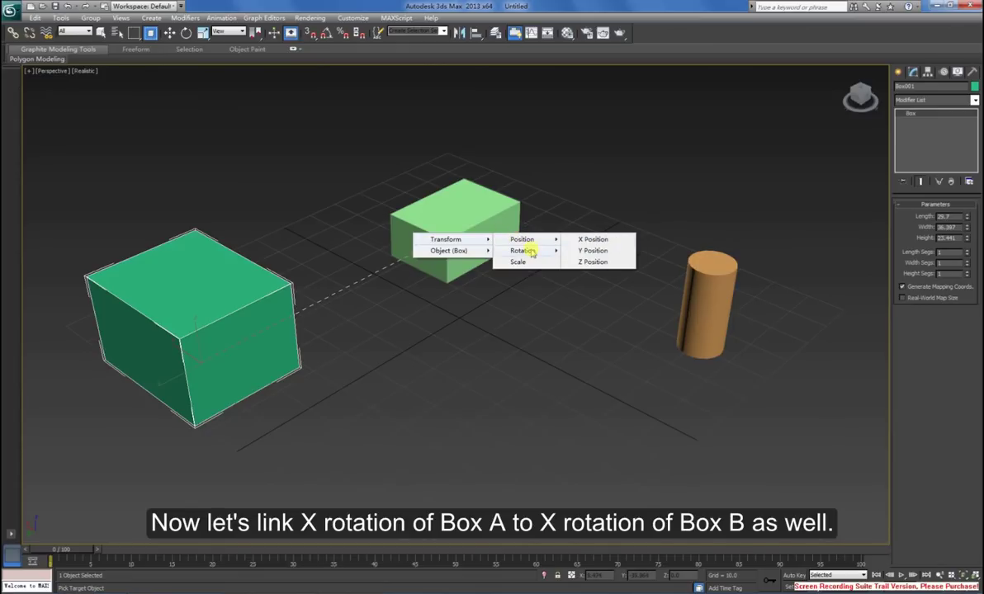
click(577, 254)
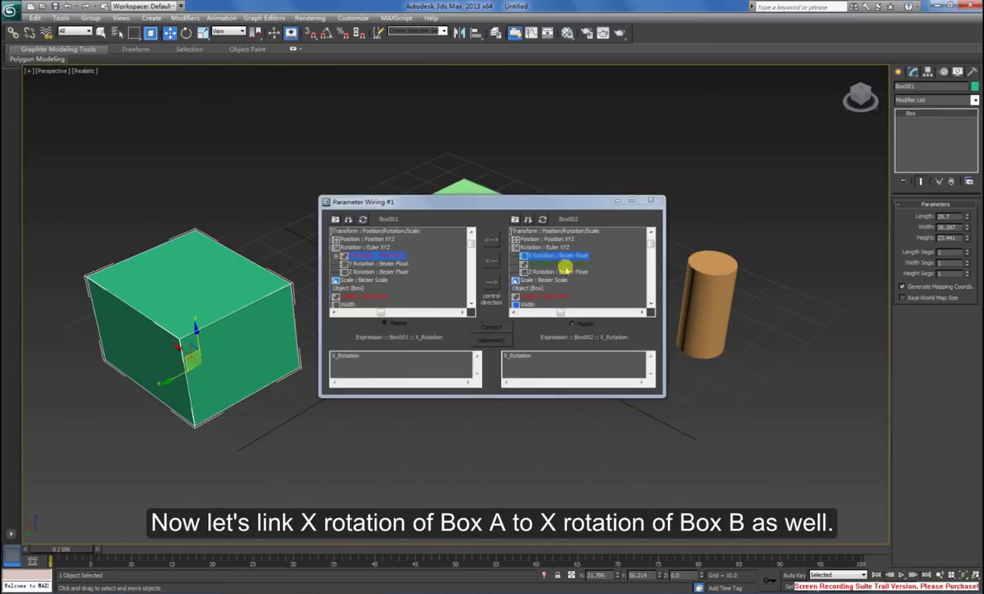
- Connect the X-to-X rotation wire two-way and close the dialog
click(491, 240)
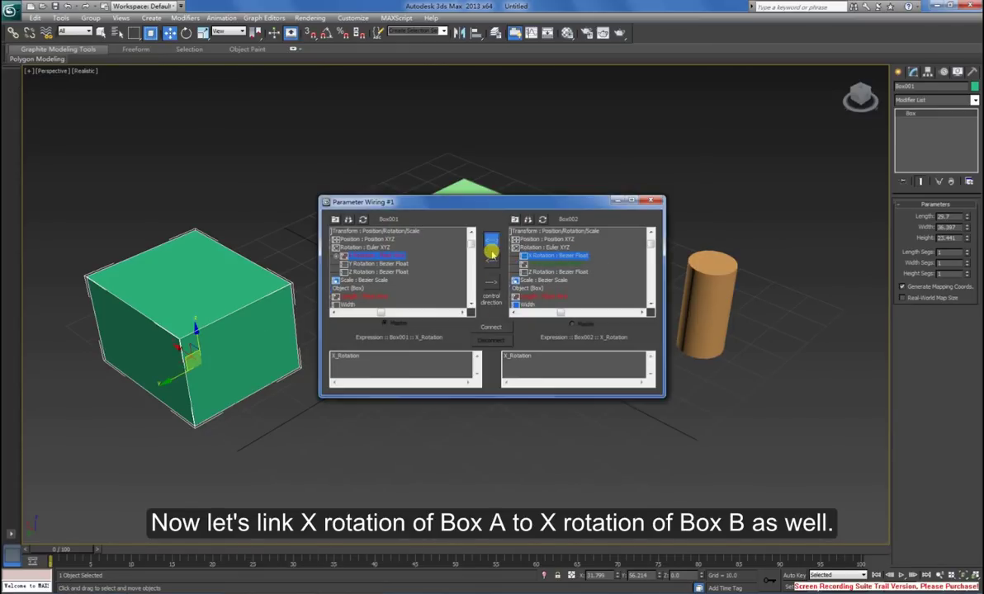
click(491, 328)
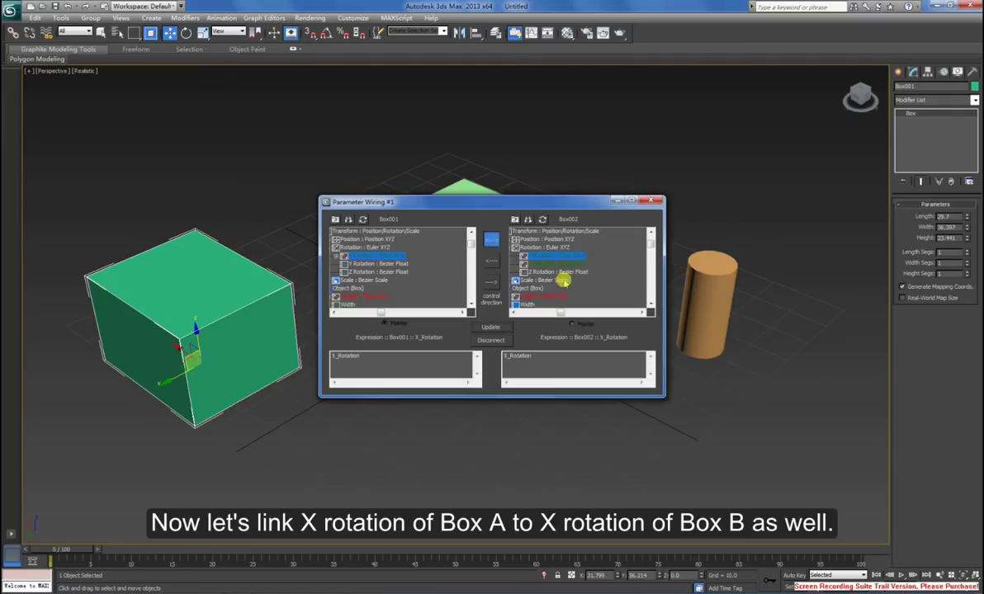
click(654, 202)
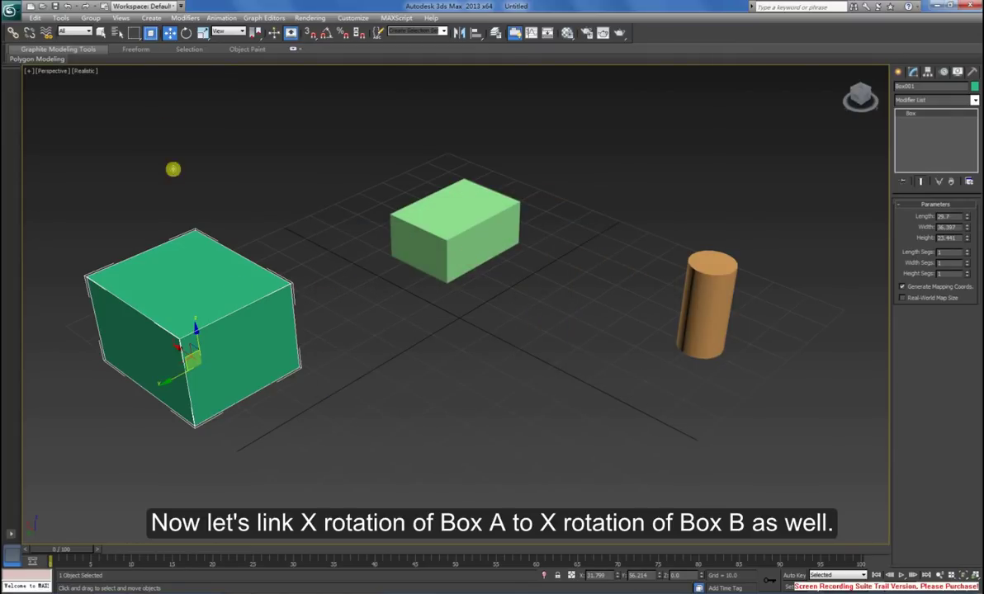
- Rotate Box001 with Select and Rotate to check that Box002 rotates along
click(187, 32)
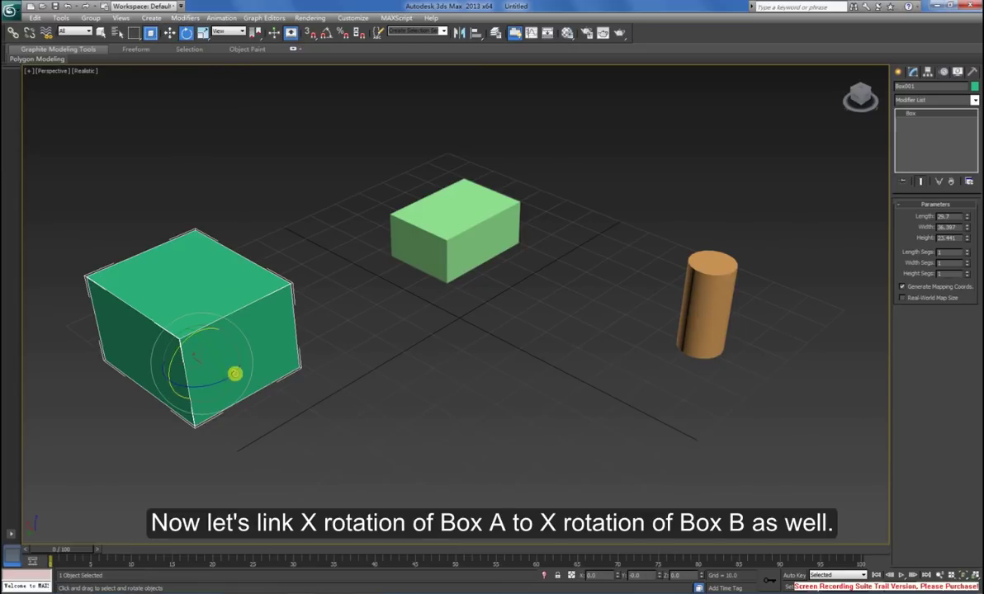
mouse_move(234, 374)
mouse_down()
mouse_move(268, 366)
mouse_move(180, 349)
mouse_move(160, 395)
mouse_move(176, 352)
mouse_move(239, 334)
mouse_move(240, 324)
mouse_move(272, 325)
mouse_move(242, 322)
mouse_move(189, 361)
mouse_move(198, 351)
mouse_up()
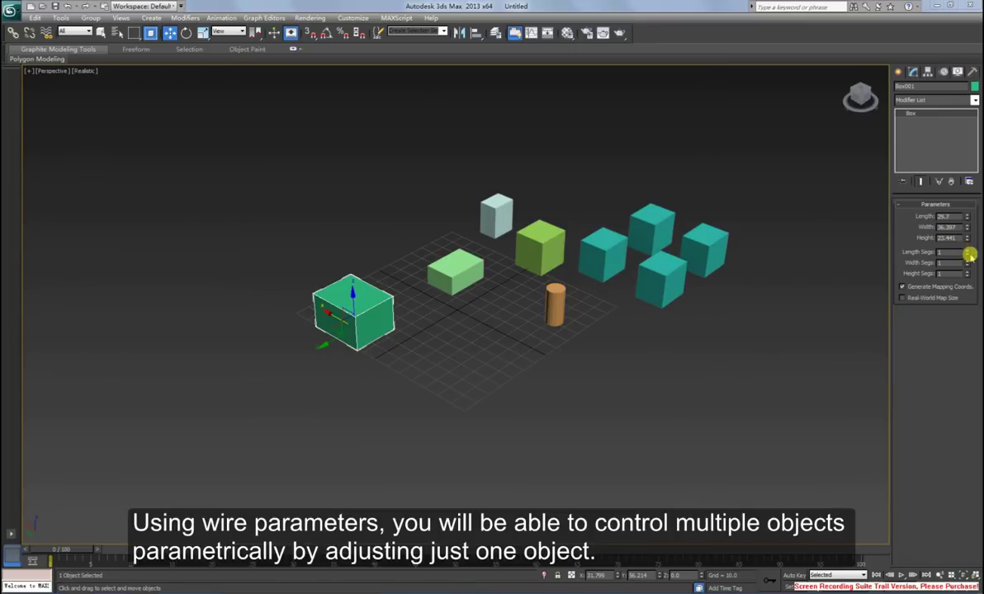
- Raise Box001's height to 76.417, then tilt it about its X axis to tilt the linked boxes
mouse_move(964, 237)
mouse_down()
mouse_move(974, 195)
mouse_move(980, 227)
mouse_move(967, 121)
mouse_up()
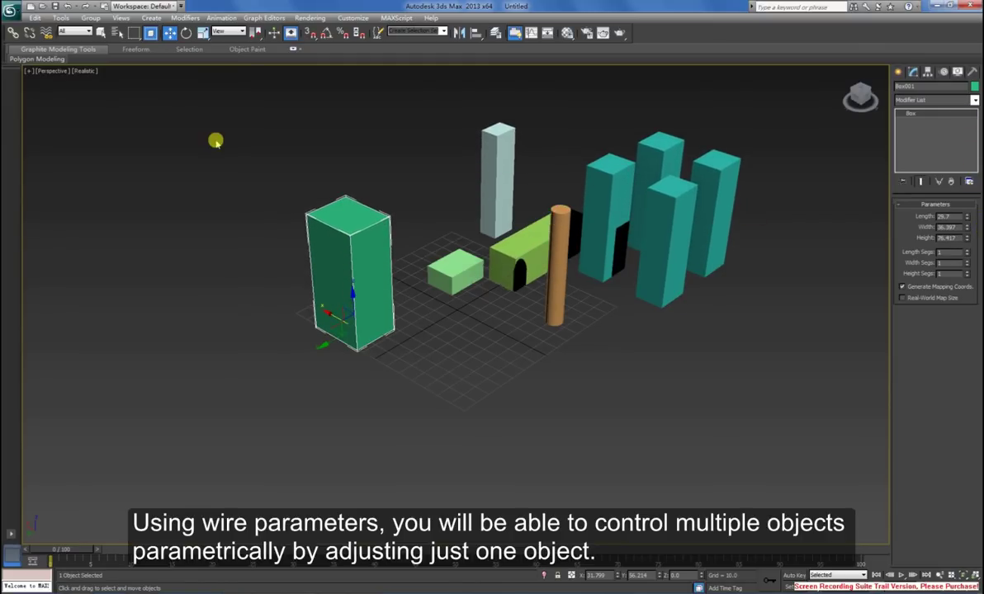
click(185, 32)
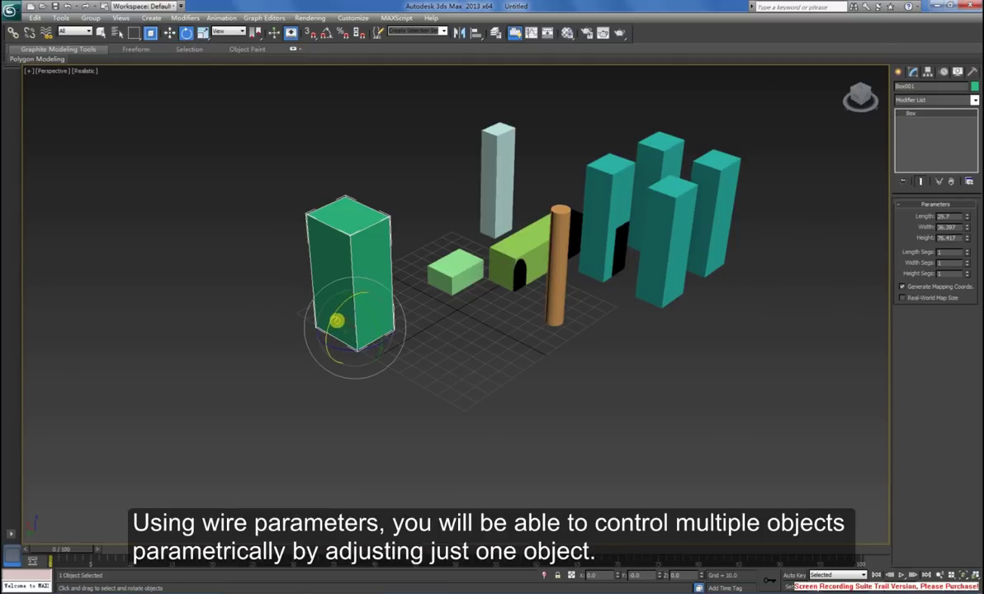
mouse_move(334, 318)
mouse_down()
mouse_move(354, 308)
mouse_move(360, 327)
mouse_up()
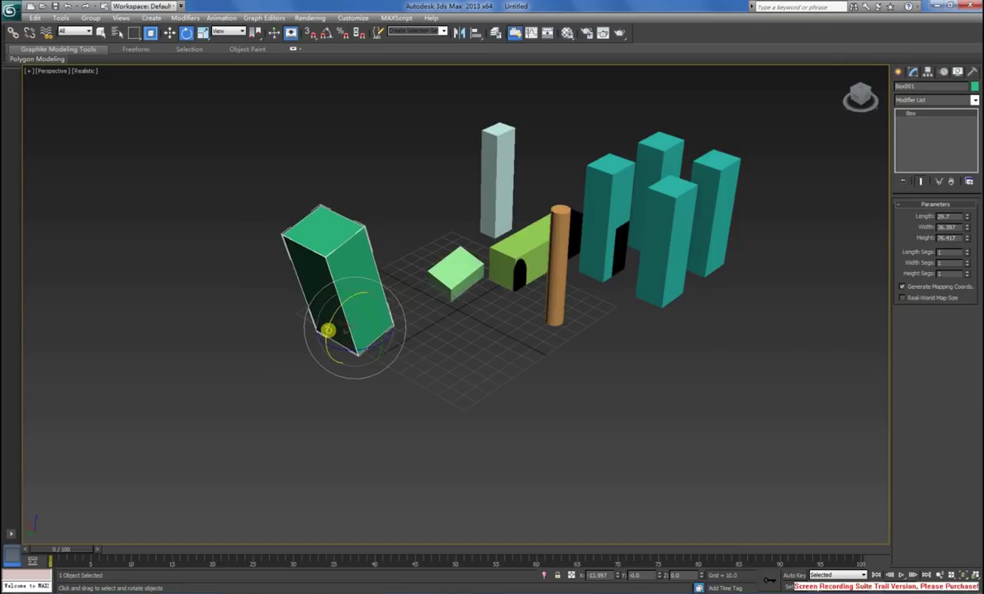